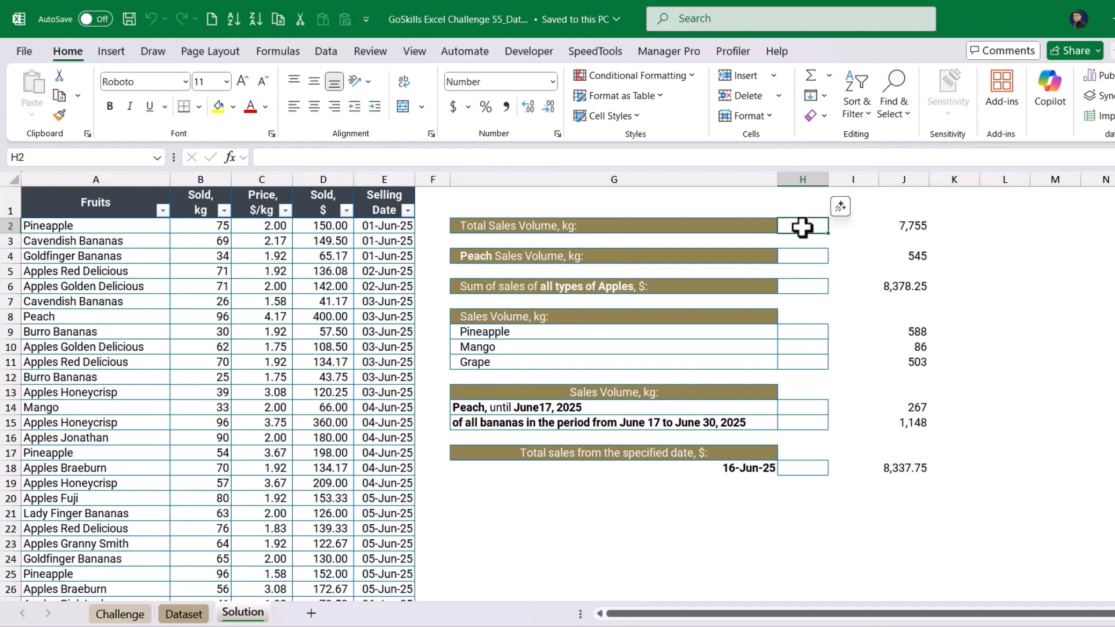
Step: Total the kilograms sold in H2 with =SUM(B2:B121) and check it against the expected value in J2
type("=SUM(")
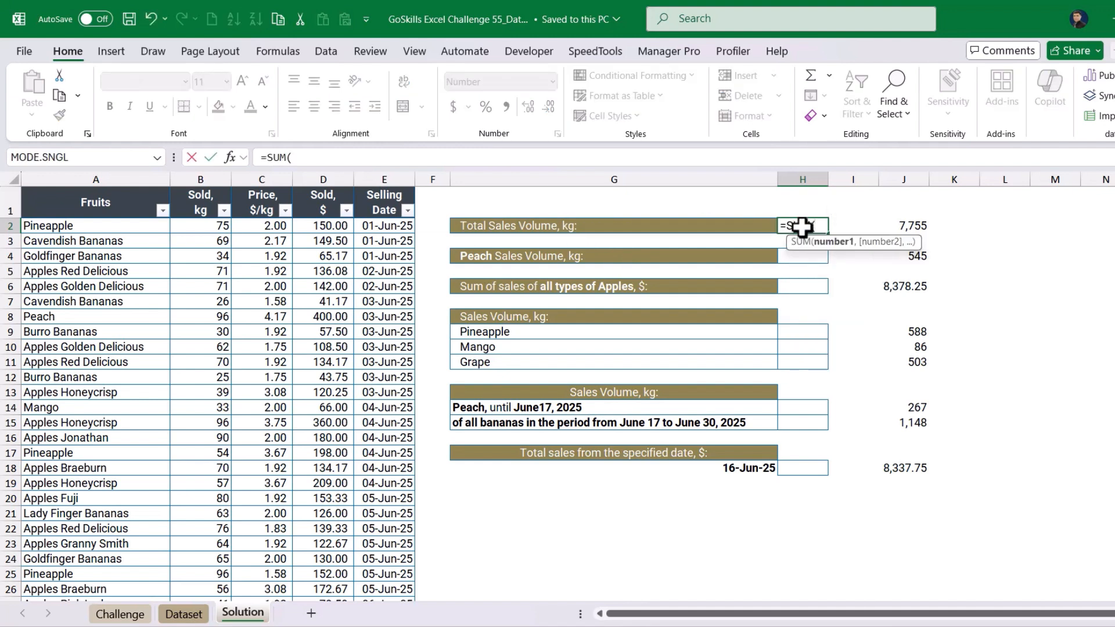
left_click_drag(215, 225, 220, 288)
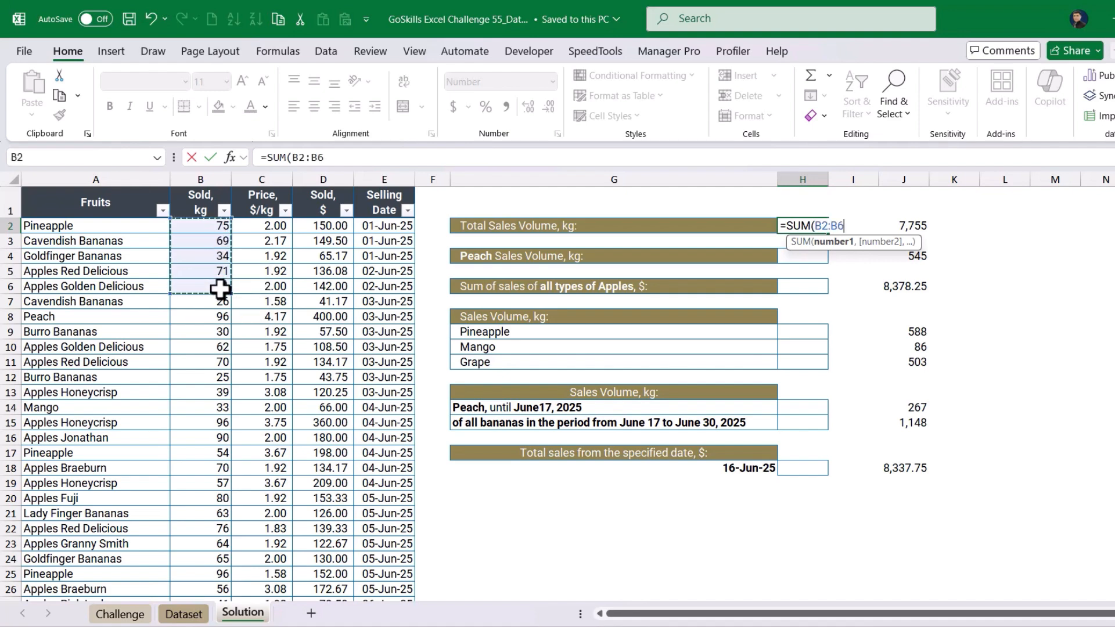
key("ctrl+shift+Down")
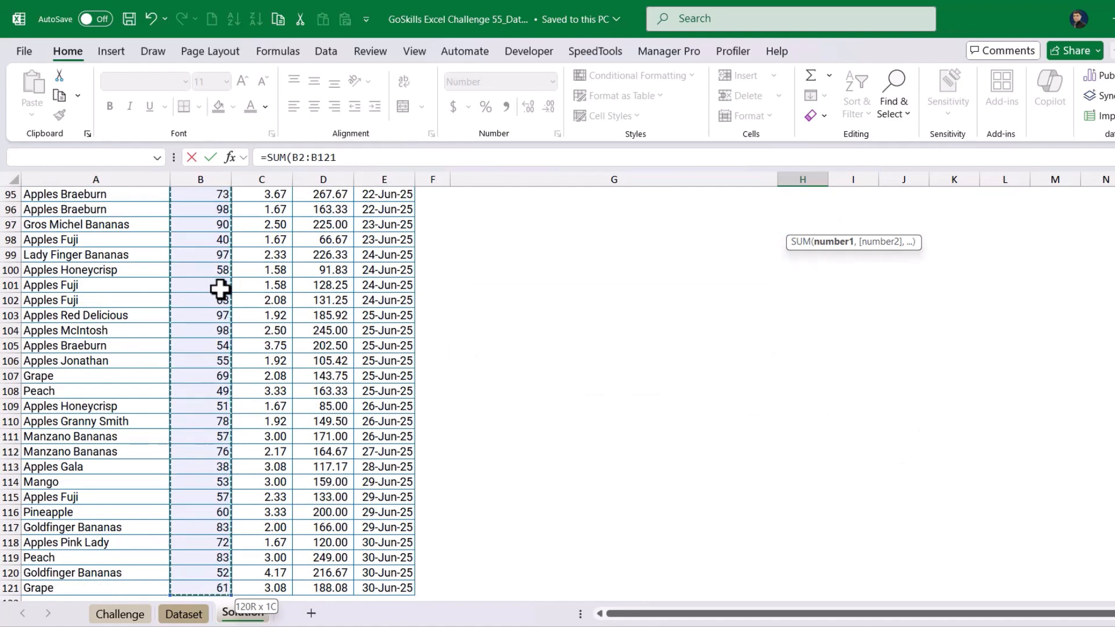
key("Escape")
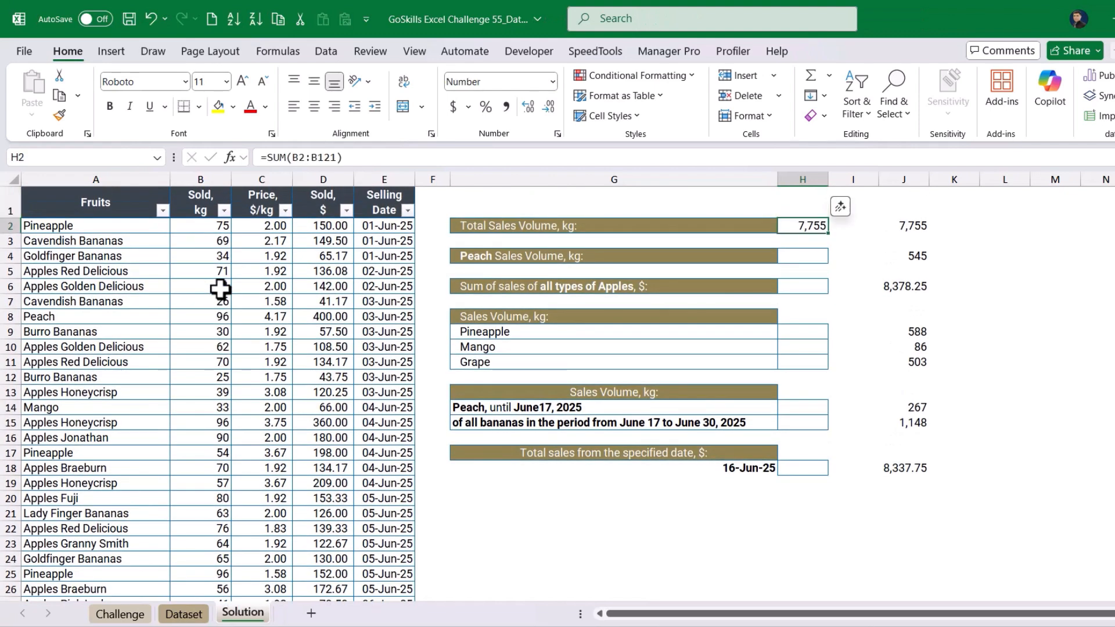
left_click(911, 226)
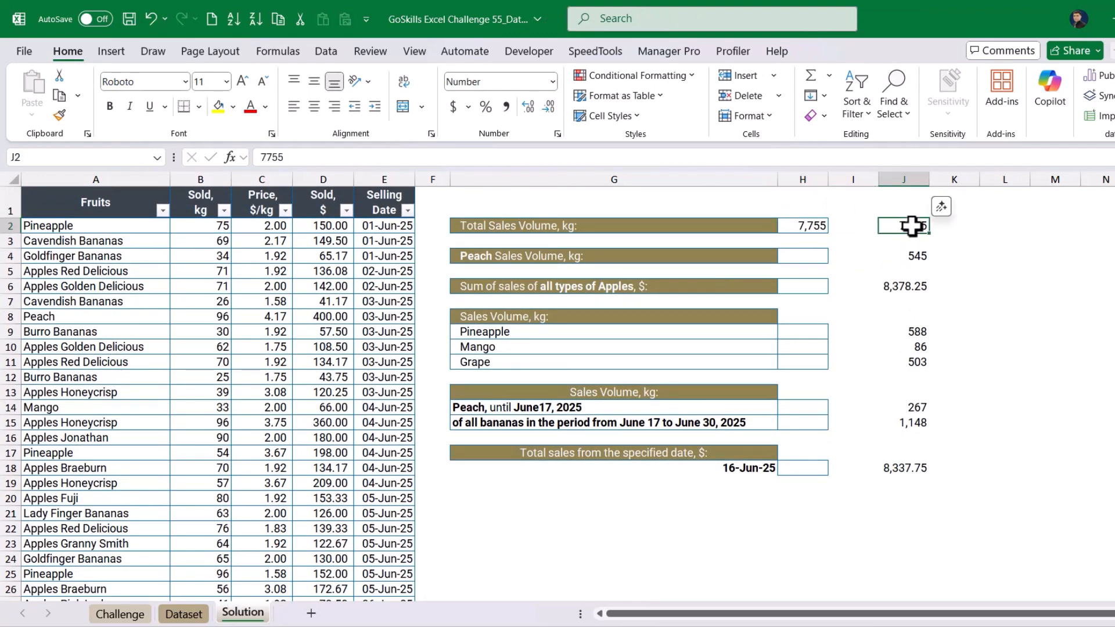
Step: Calculate the peach sales volume in H4 with =SUMIF(A2:A121,"Peach",B2:B121) and compare it with the expected value in J4
left_click(800, 257)
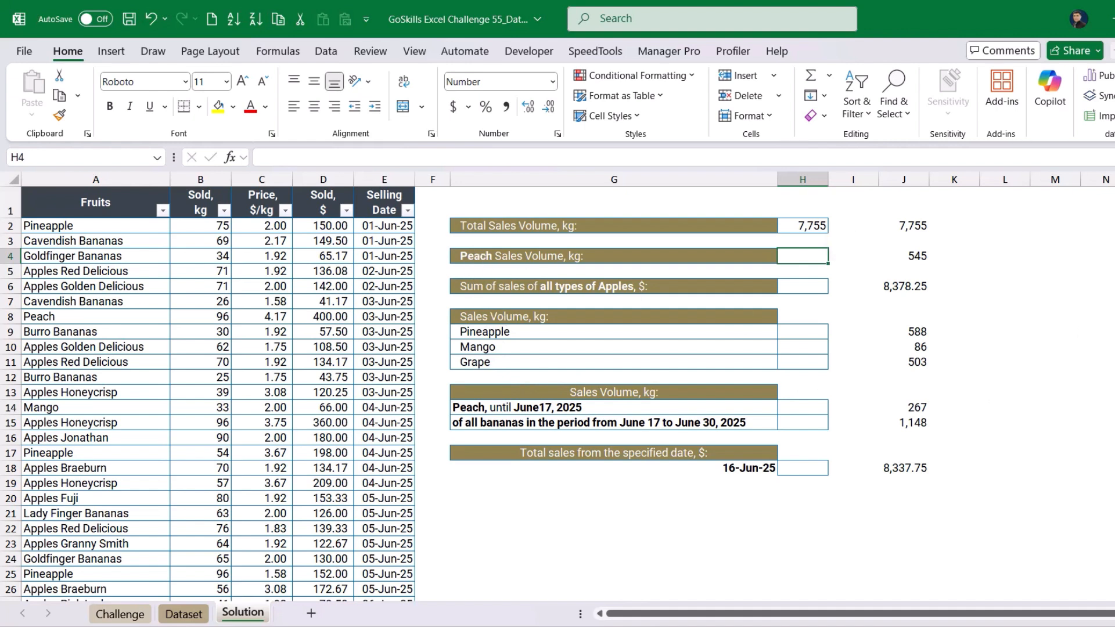
type("=SUMIF(")
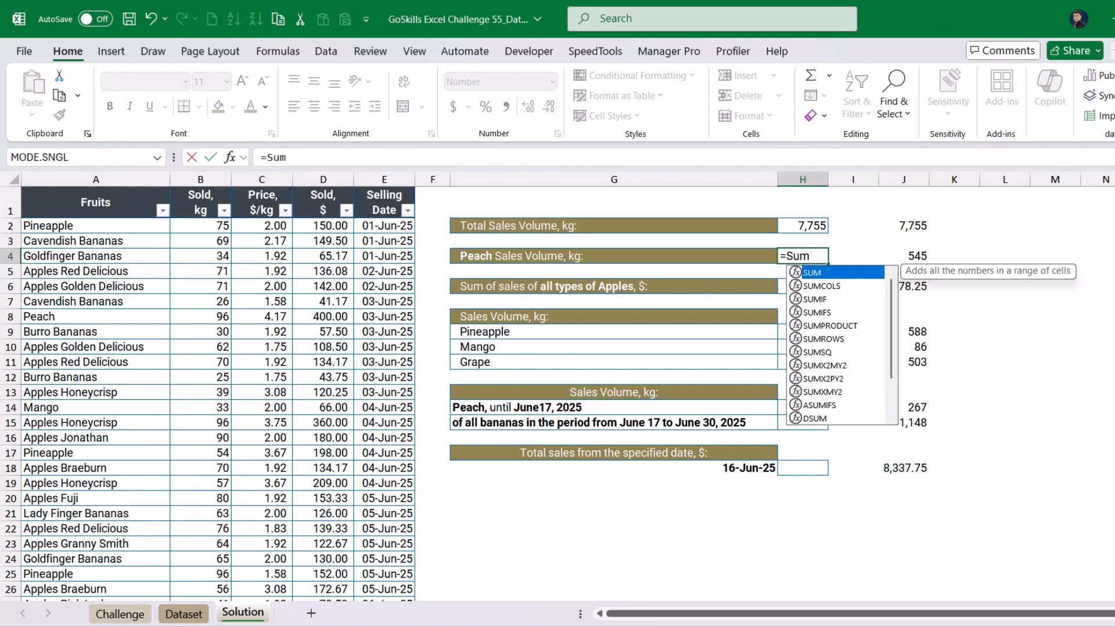
left_click(70, 226)
key("ctrl+shift+Down")
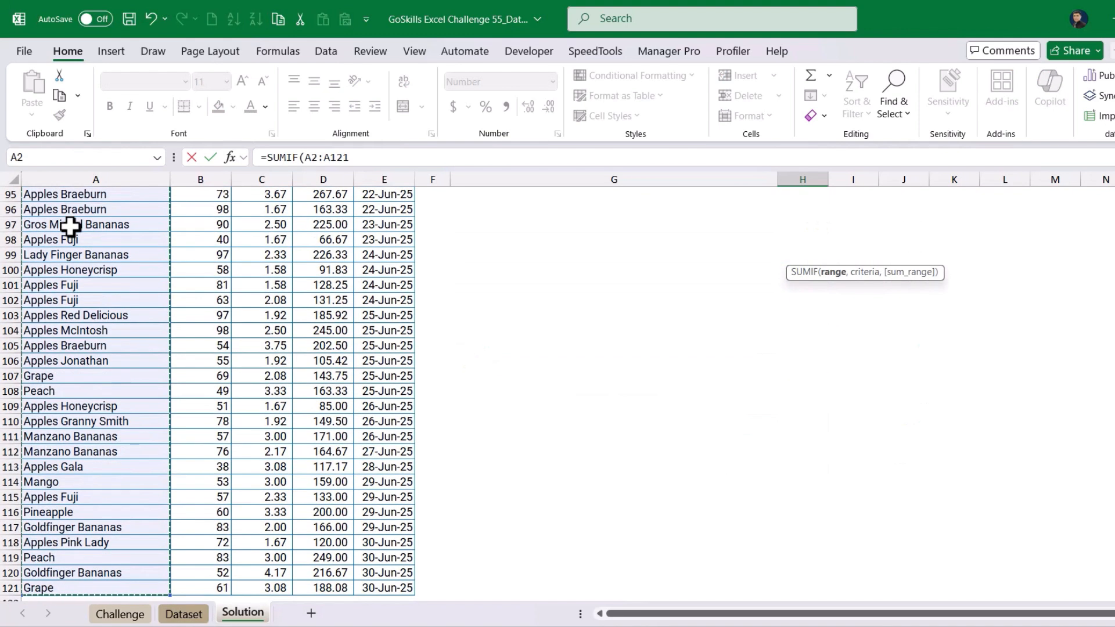
type(",")
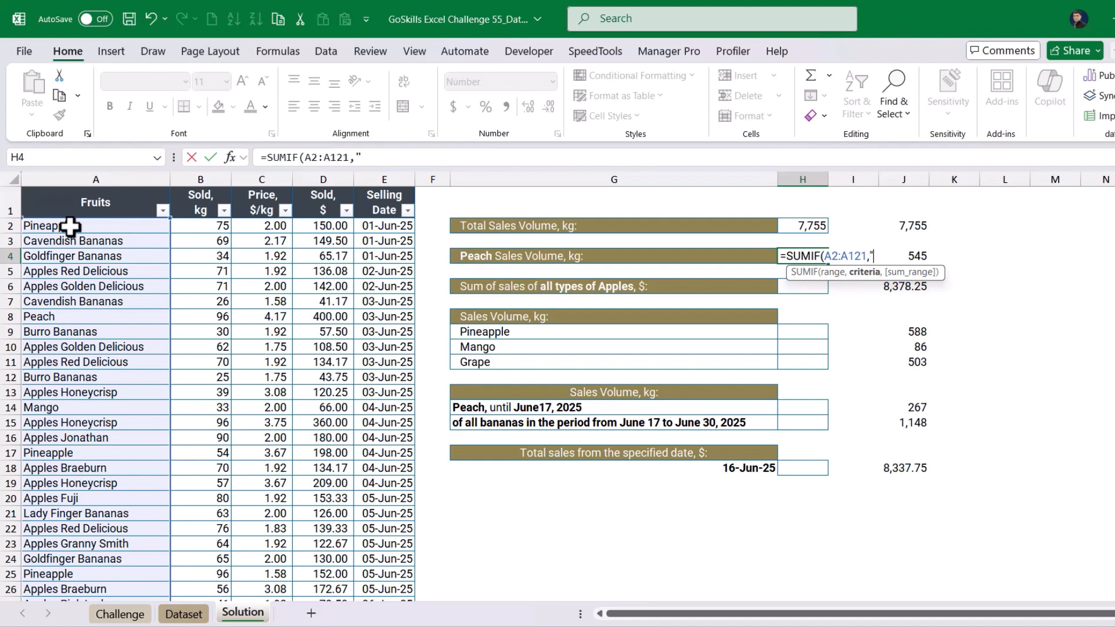
type("\"Peach\",")
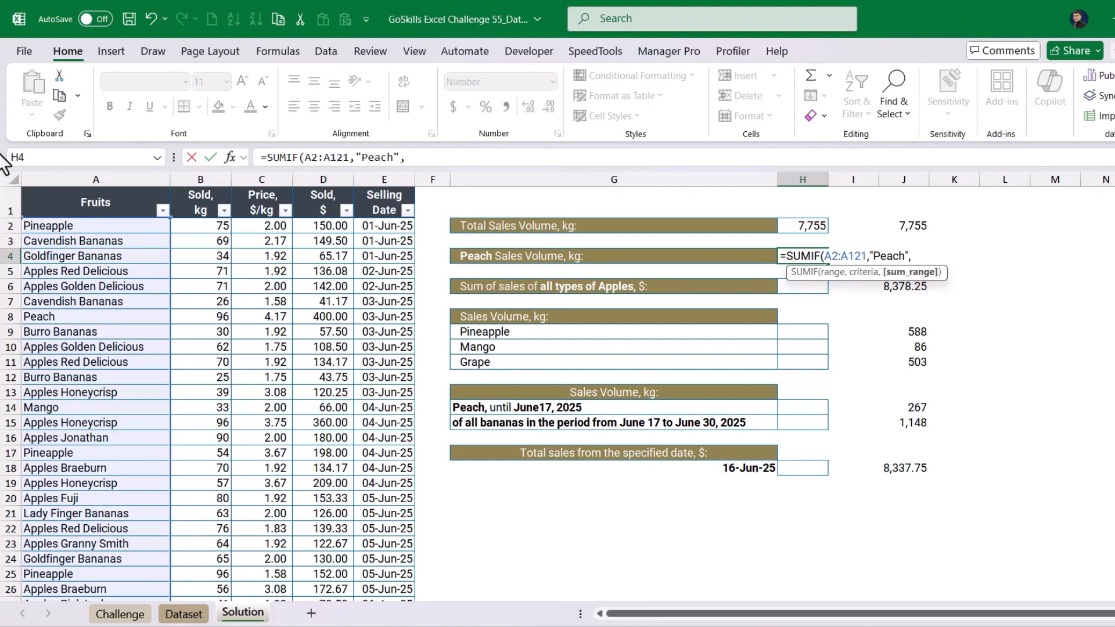
left_click(203, 228)
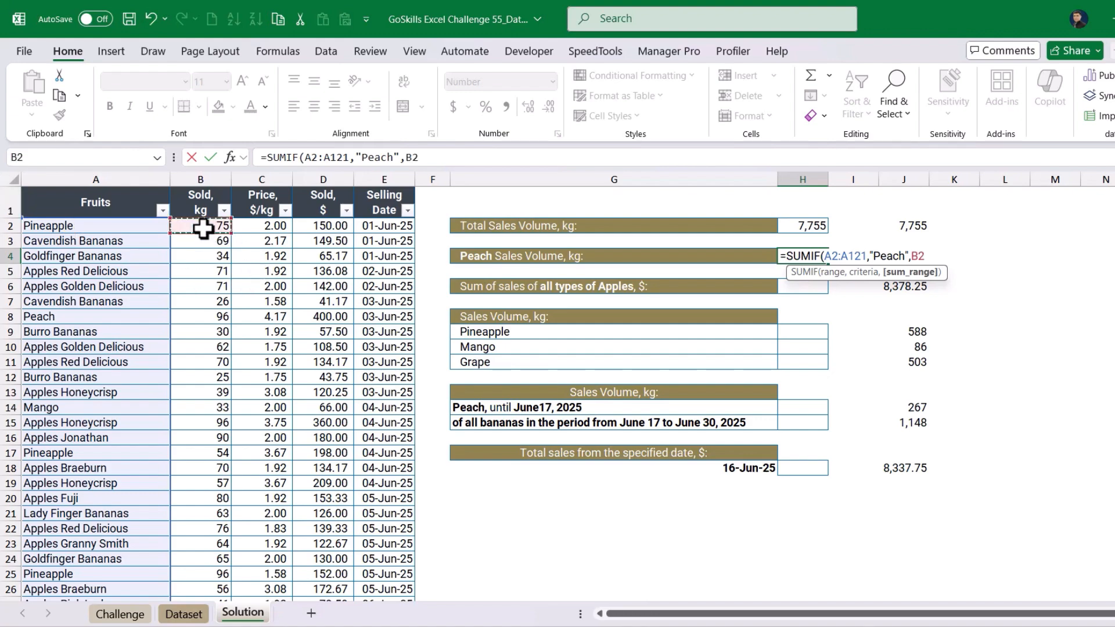
key("ctrl+shift+Down")
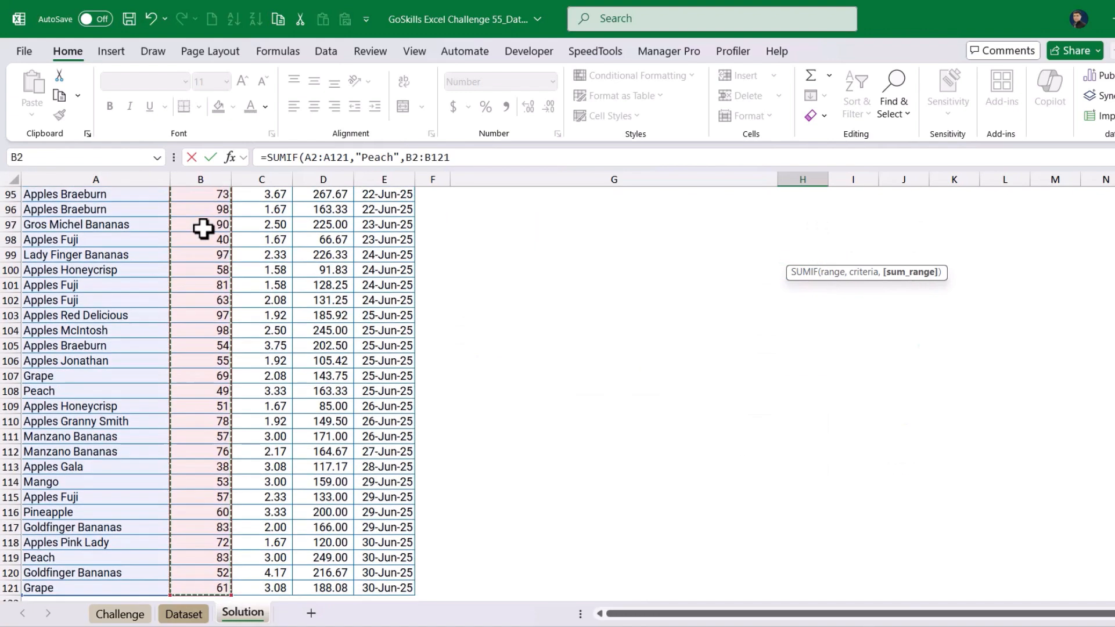
key("Return")
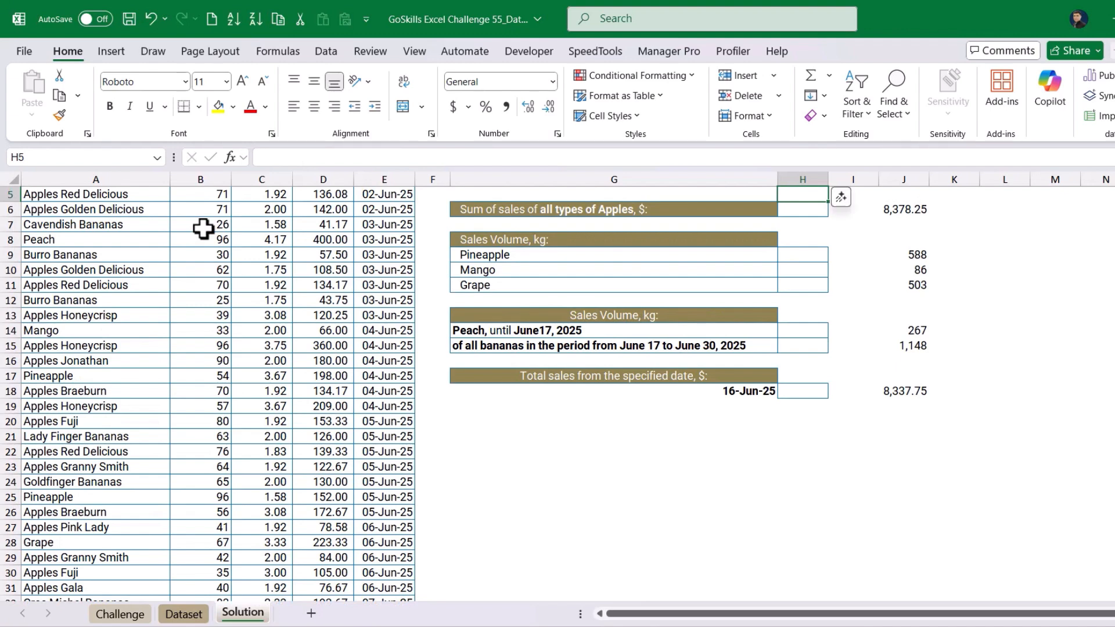
scroll(204, 228, "up", 1)
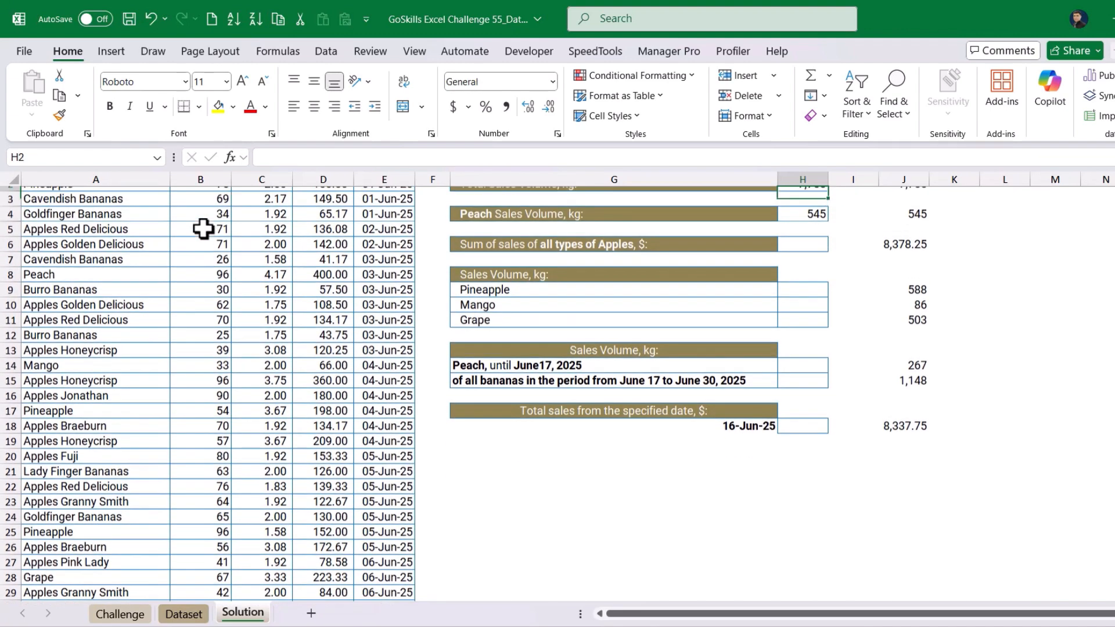
key("Up")
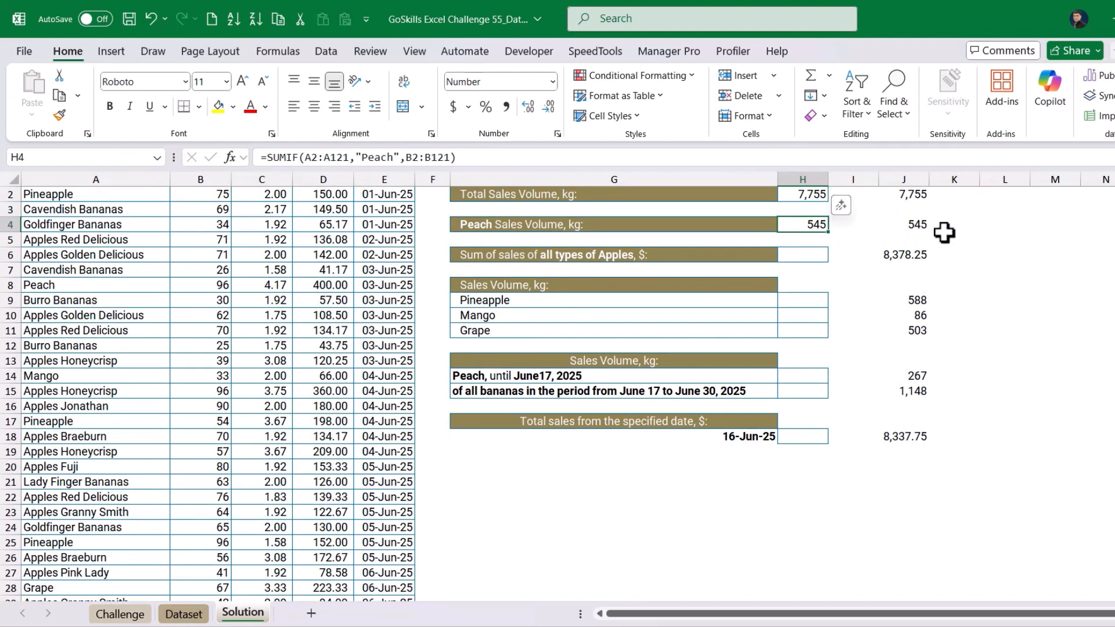
left_click(920, 229)
Step: Start a SUMIF formula for all apple types in H6 using the function arguments dialog, with A2:A121 as the range
left_click(814, 256)
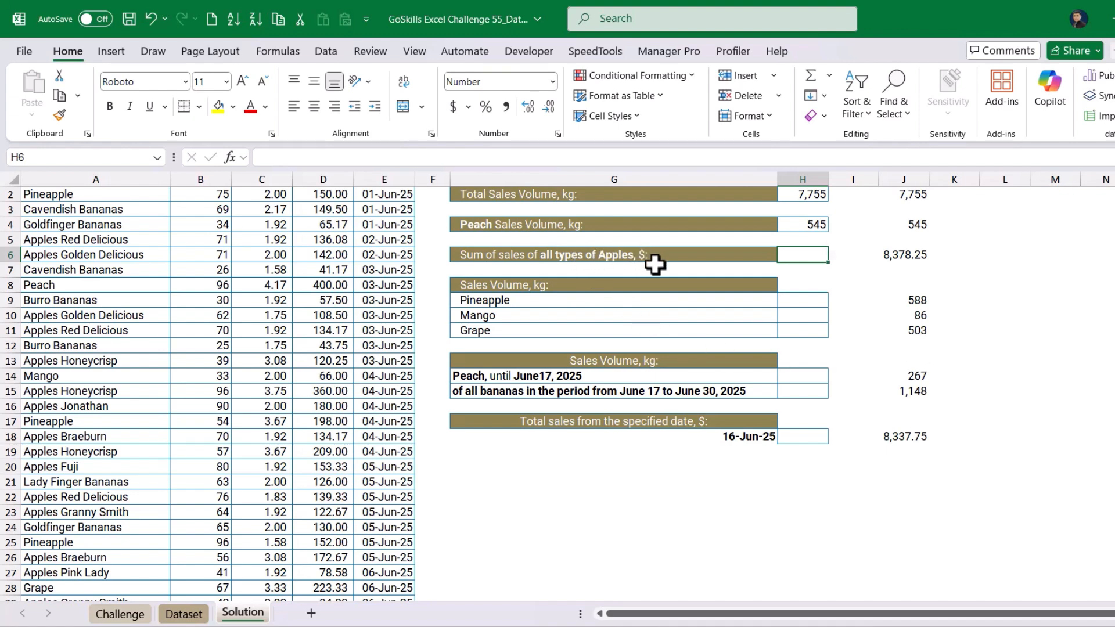
scroll(673, 287, "up", 1)
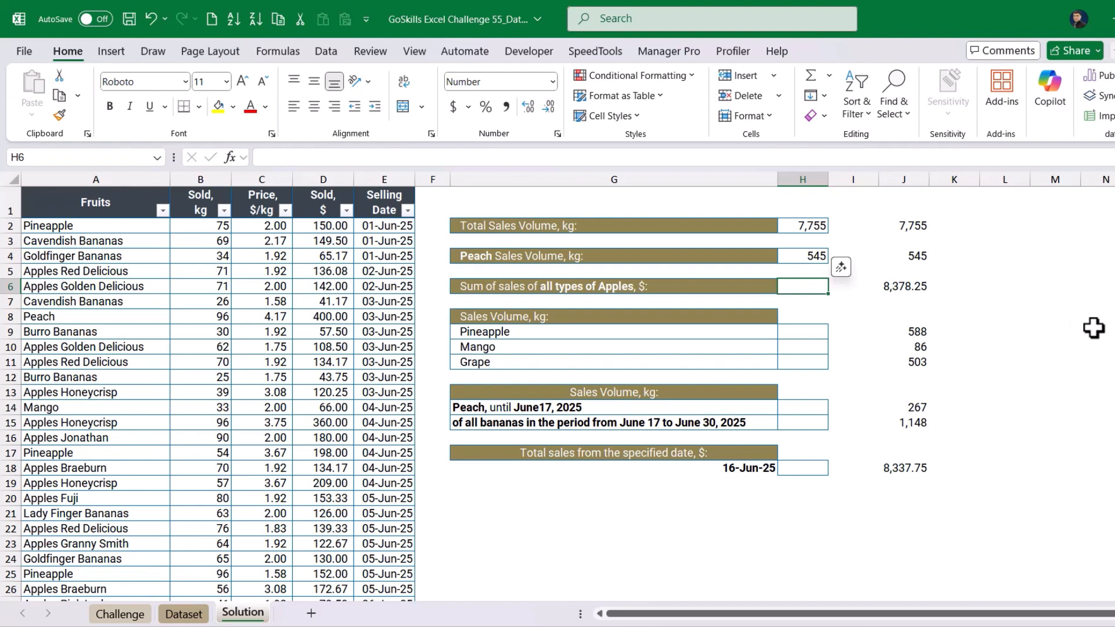
type("=Sumif")
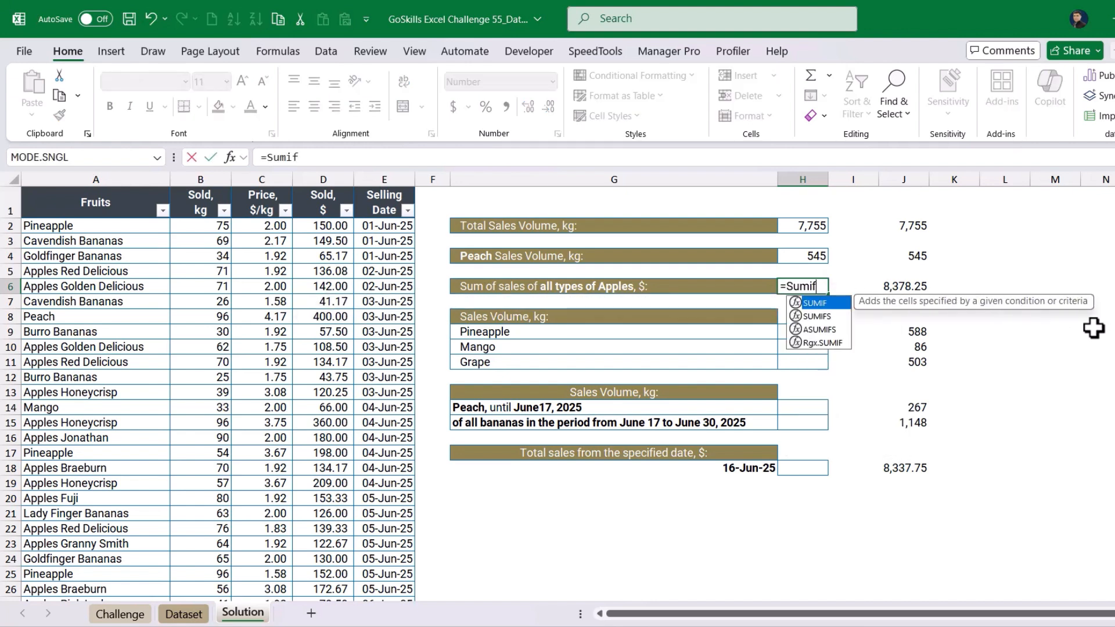
key("Tab")
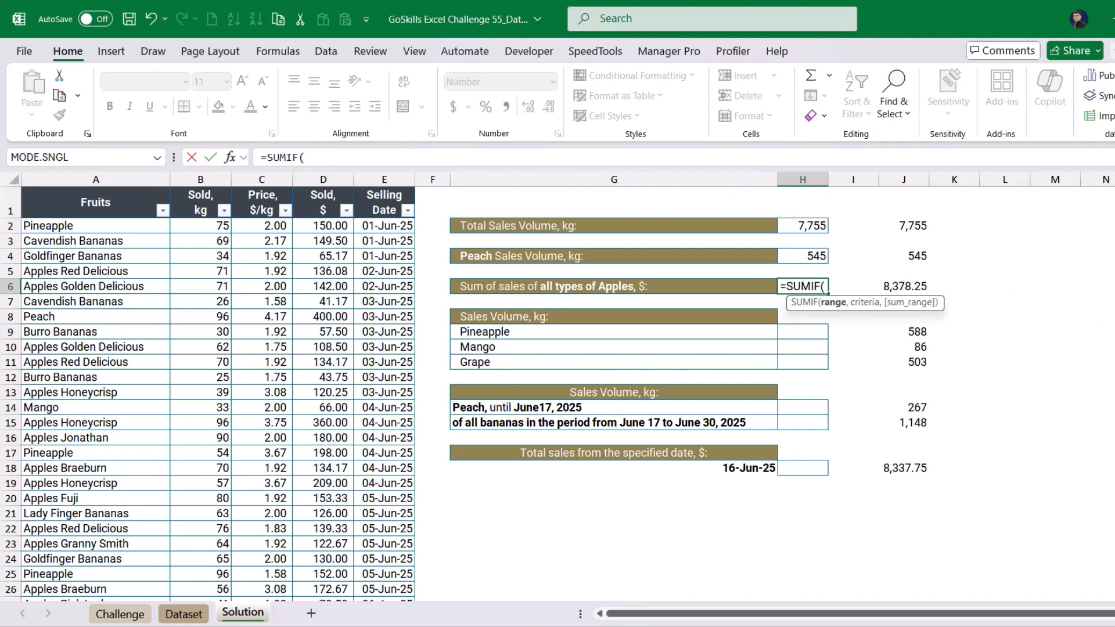
left_click(230, 158)
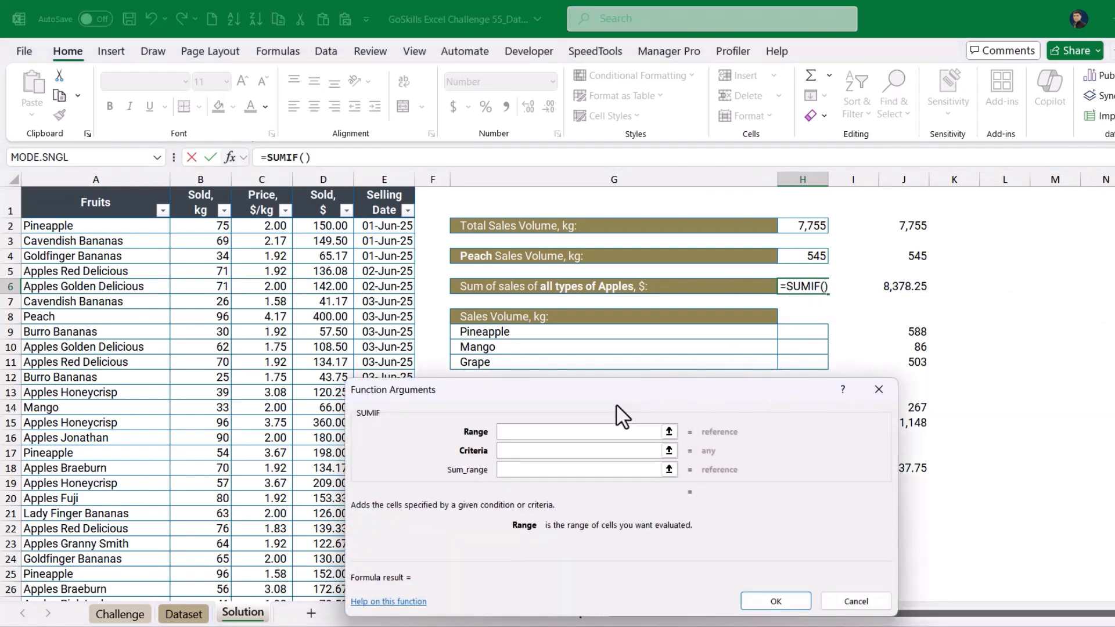
left_click_drag(617, 401, 727, 404)
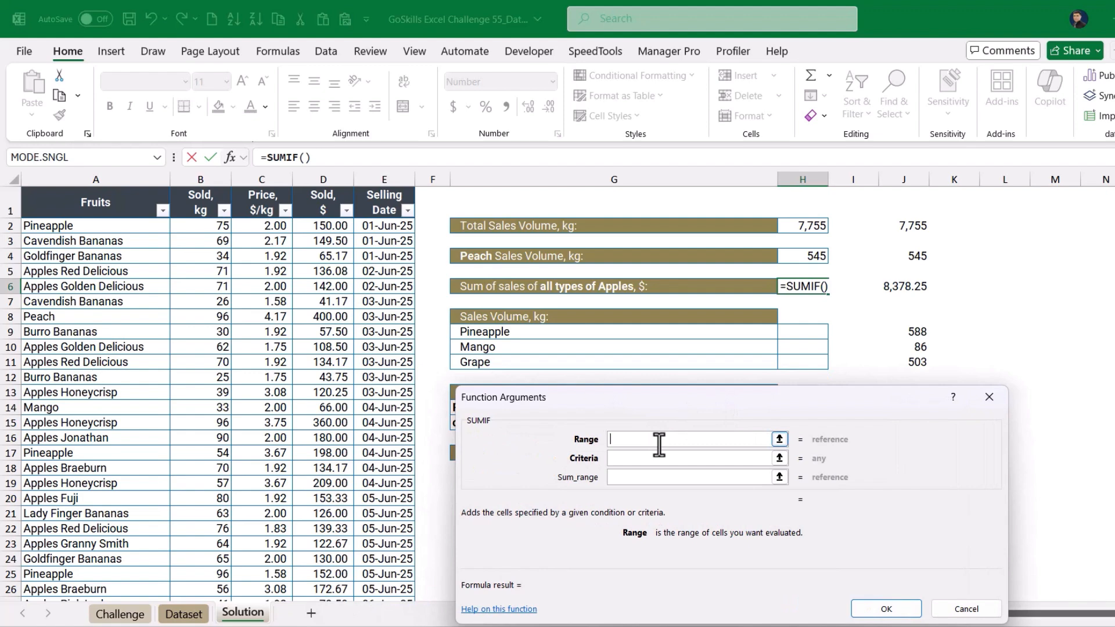
left_click(81, 227)
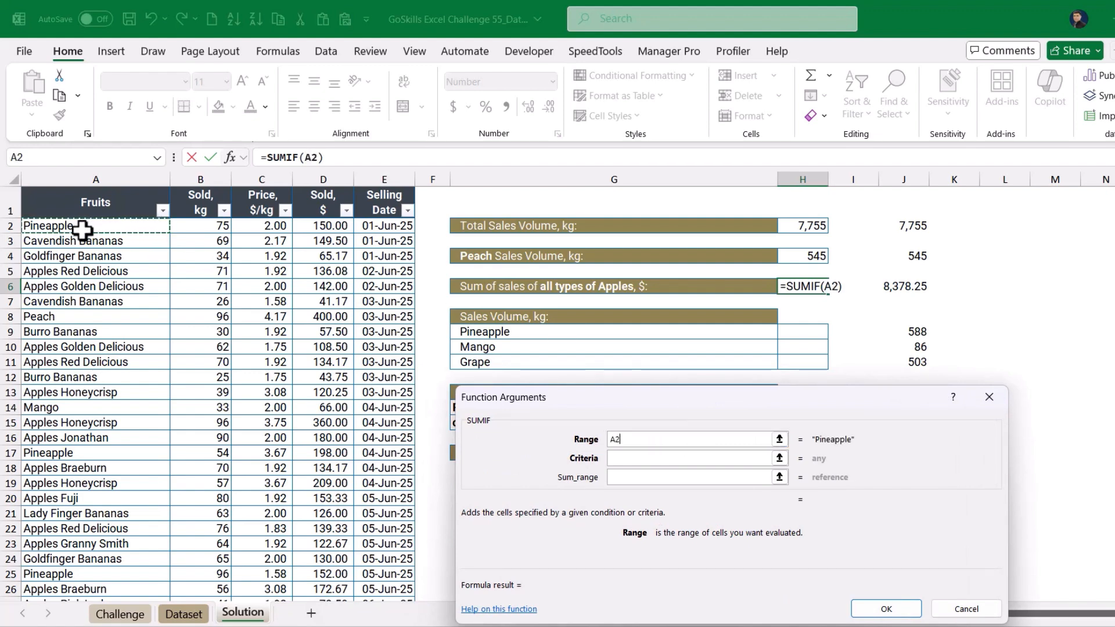
key("ctrl+shift+Down")
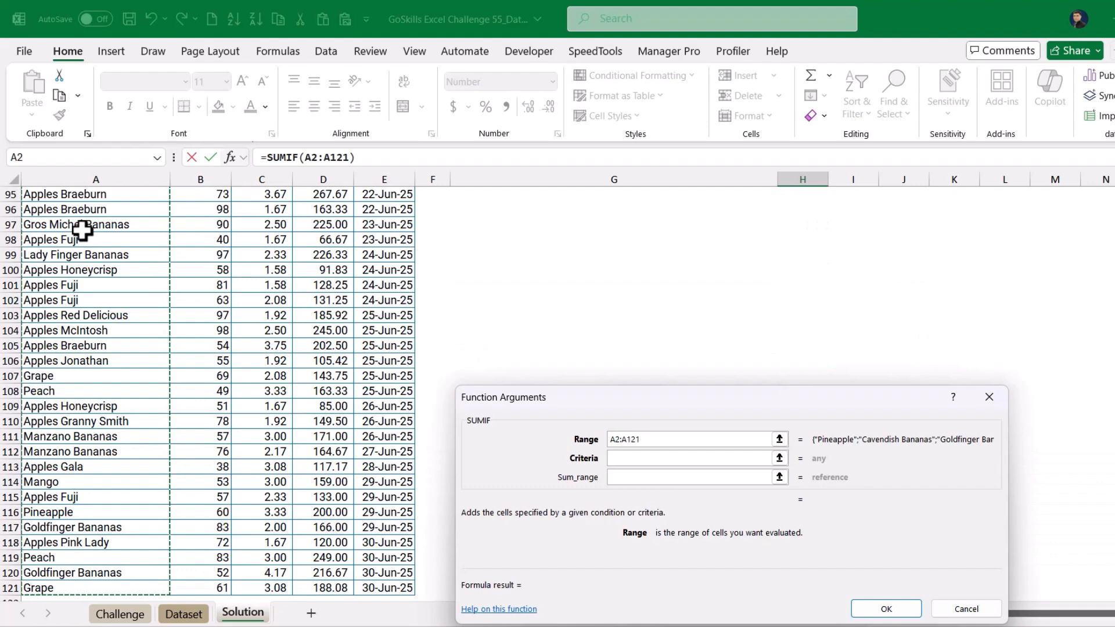
Step: Set the apple formula's criteria to the wildcard text *Apples*
key("Tab")
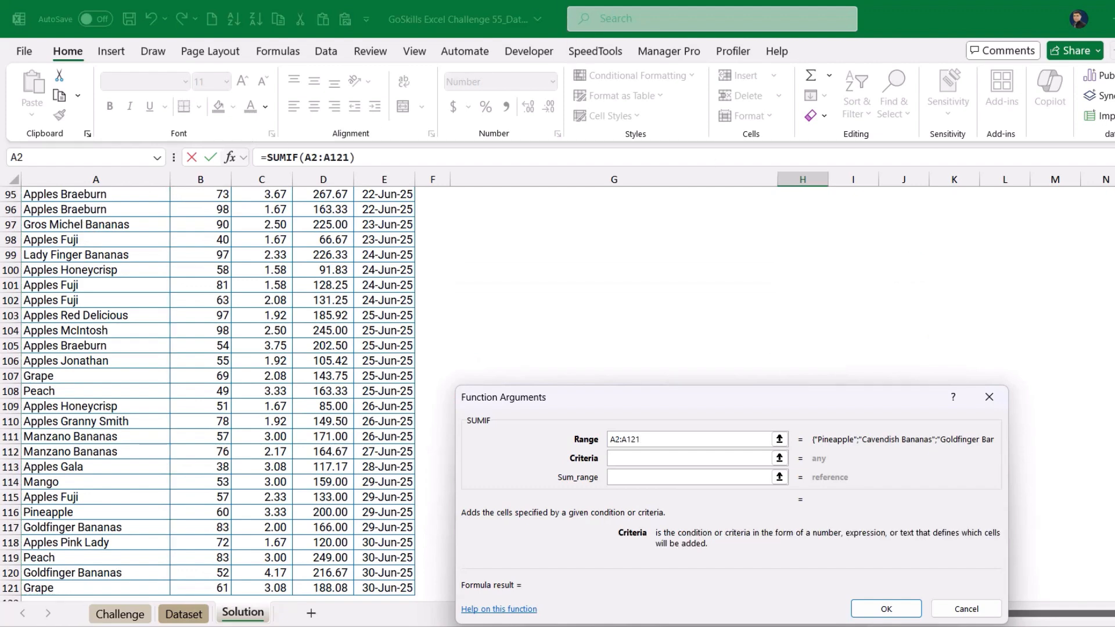
key("ctrl+BackSpace")
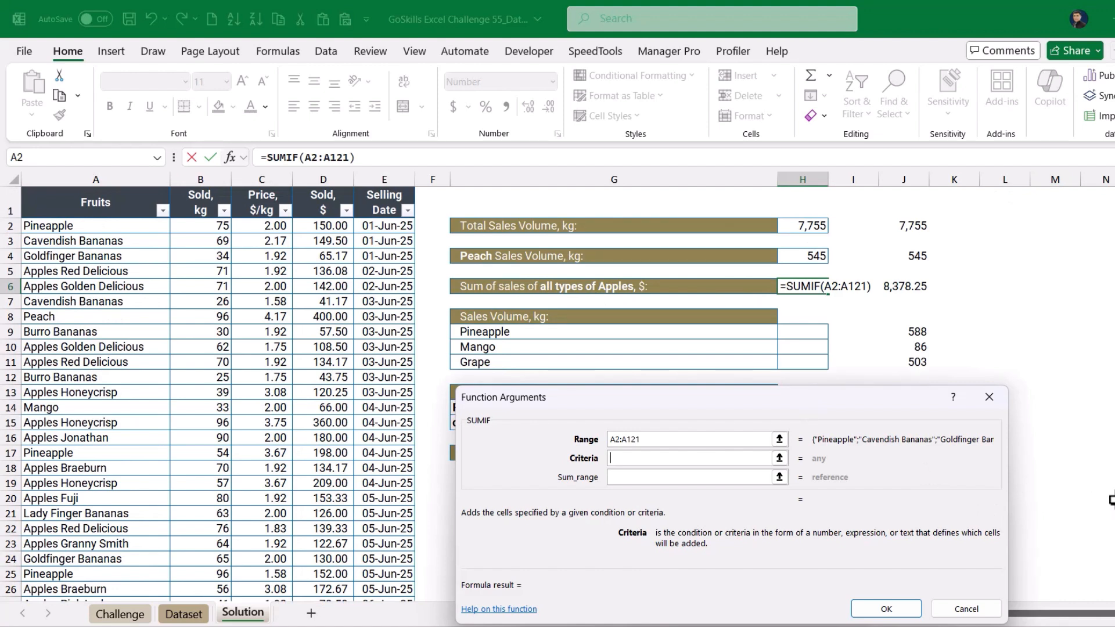
type("*Ap")
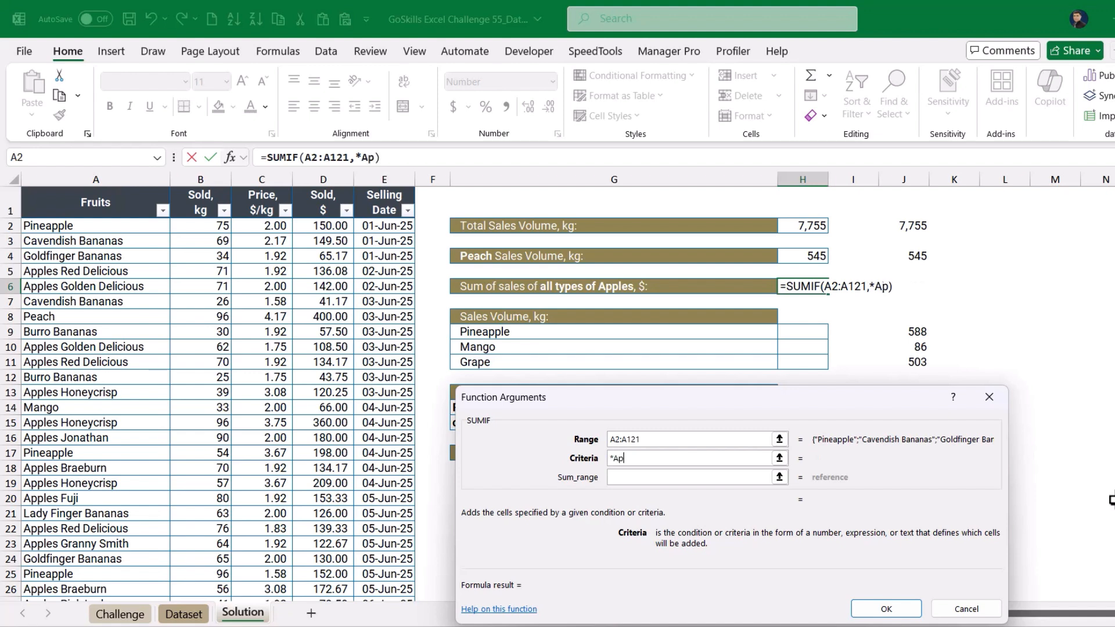
type("ples*")
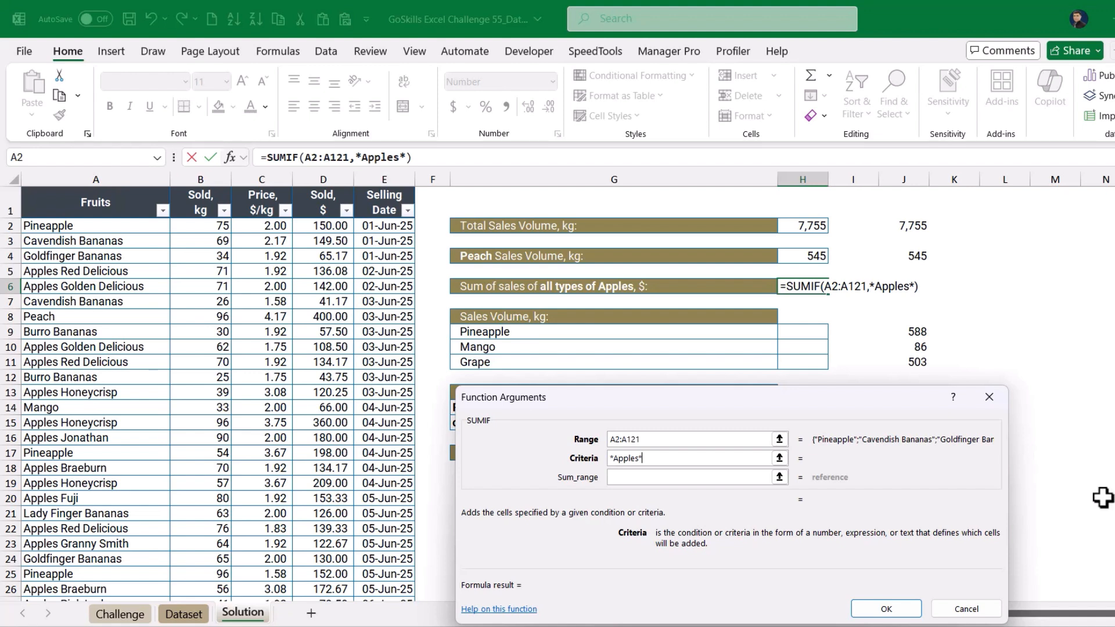
key("Tab")
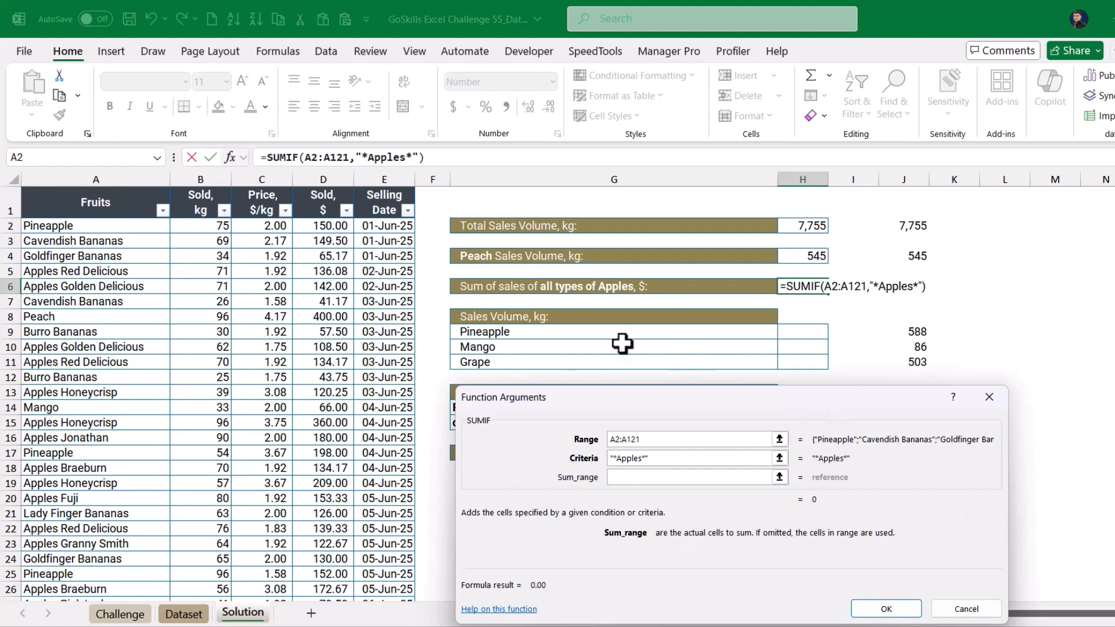
Step: Set the apple formula's sum range to D2:D121, complete it, and compare H6 with the expected value in J6
left_click(323, 225)
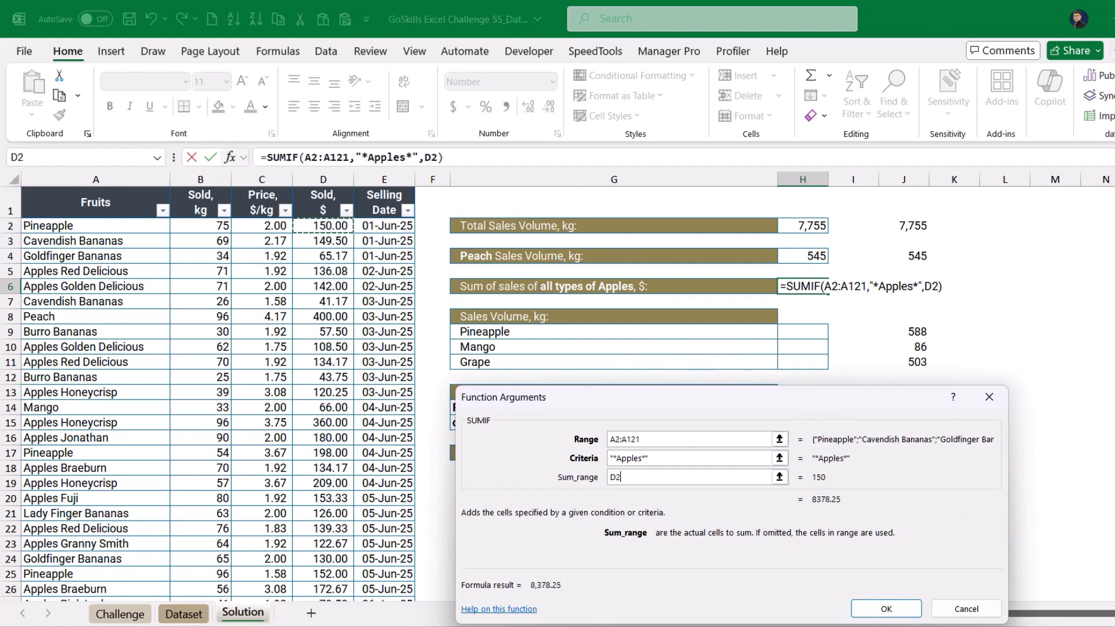
key("ctrl+shift+Down")
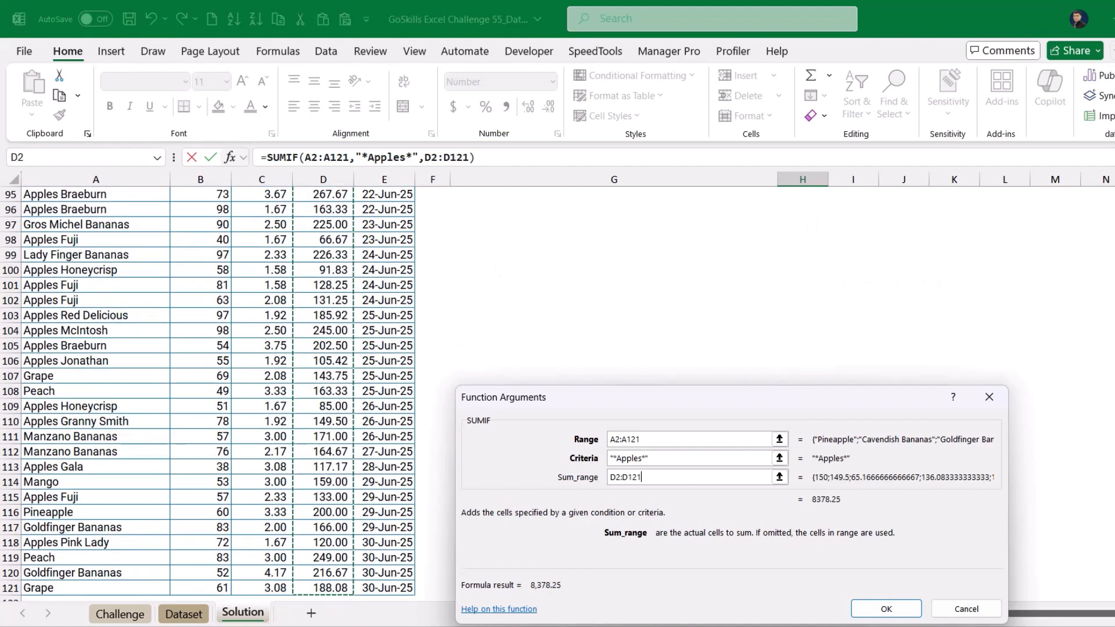
left_click(862, 608)
scroll(823, 349, "up", 4)
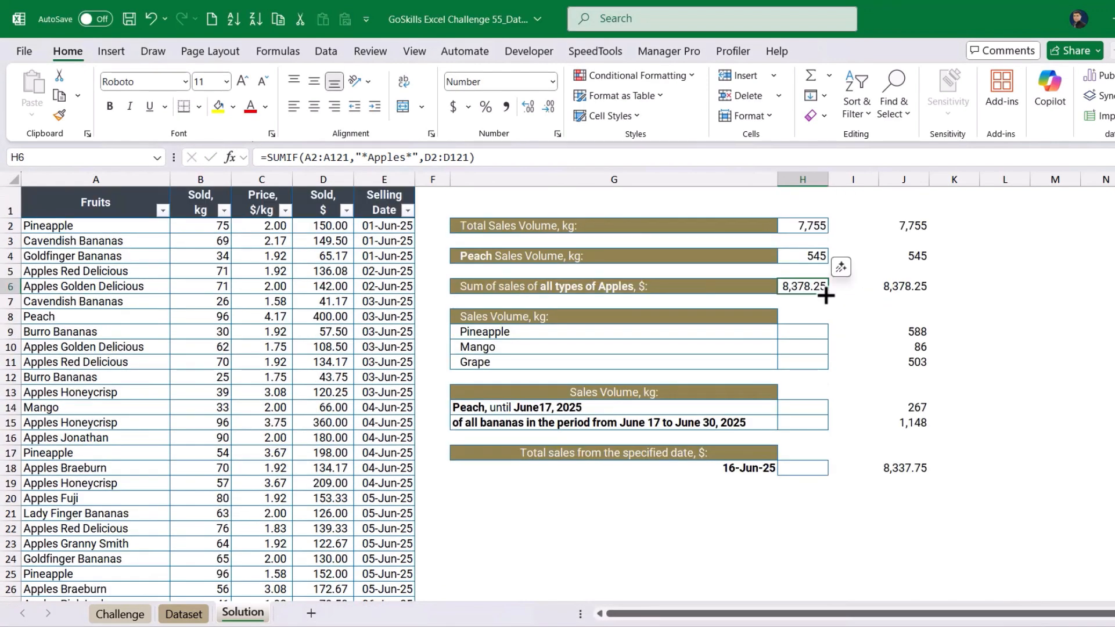
left_click(919, 291)
Step: Start a SUMIF formula for the pineapple volume in H9 using the function arguments dialog, with the absolute range $A$2:$A$121
left_click(816, 331)
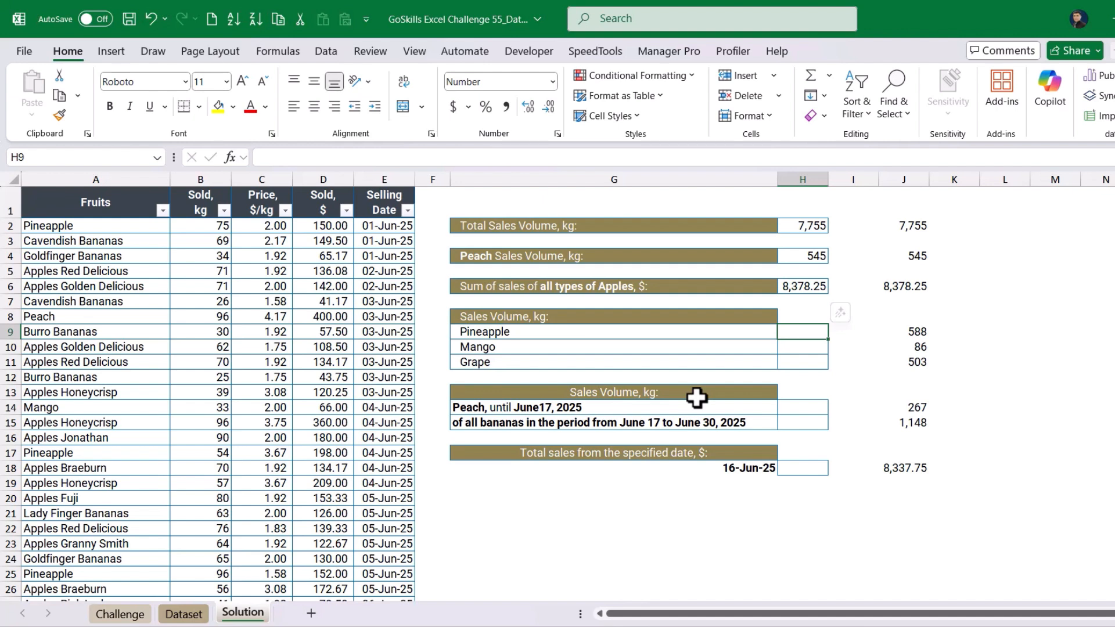
type("=sumi")
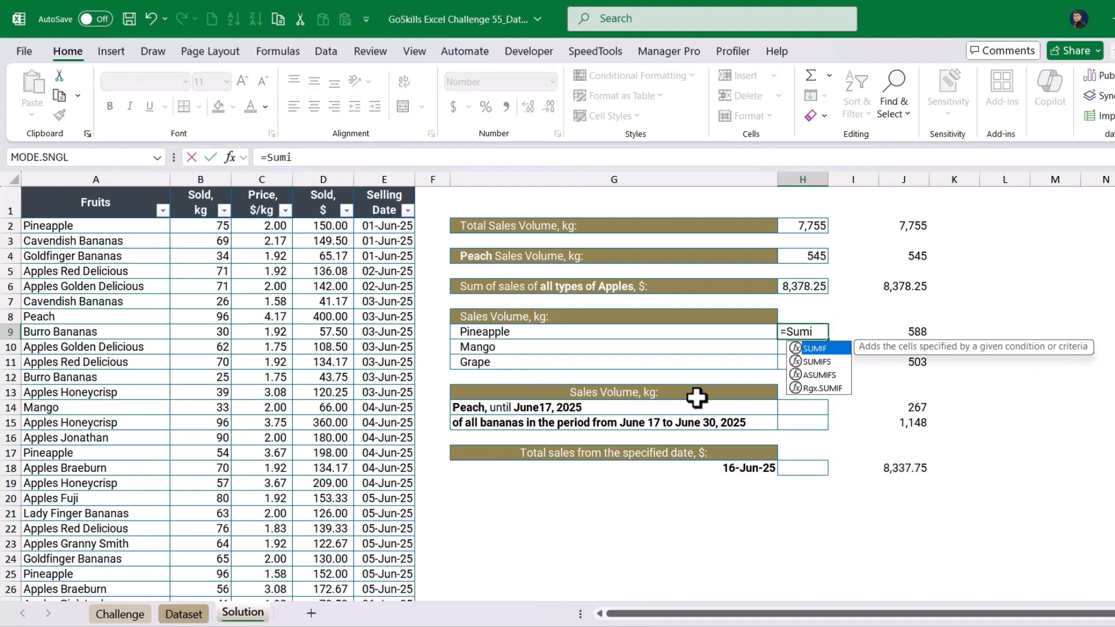
key("Tab")
key("ctrl+a")
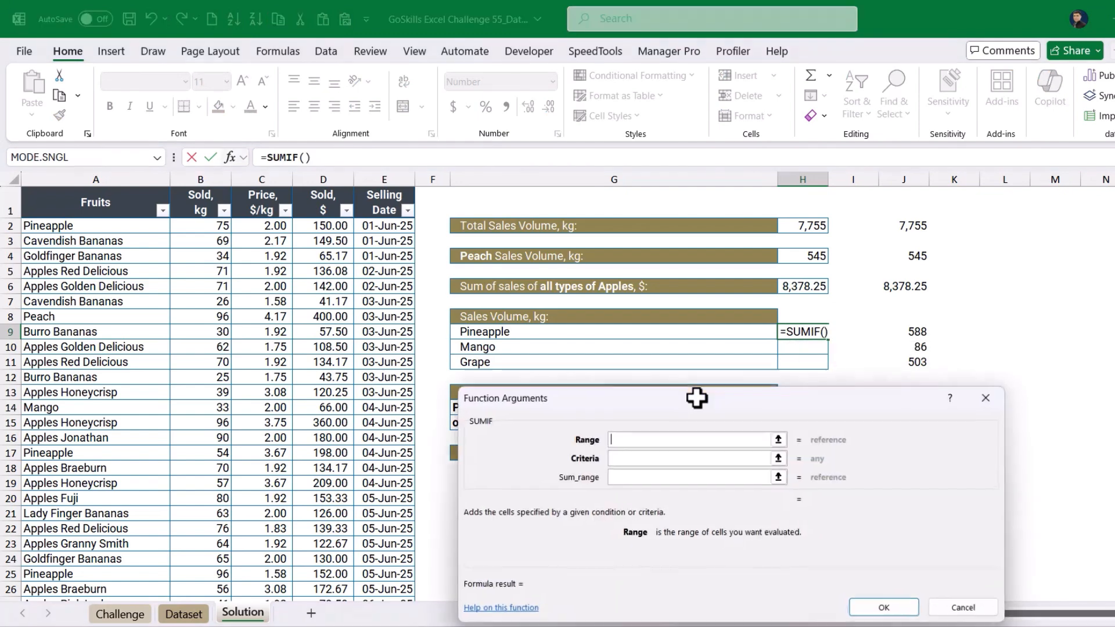
left_click_drag(715, 406, 893, 449)
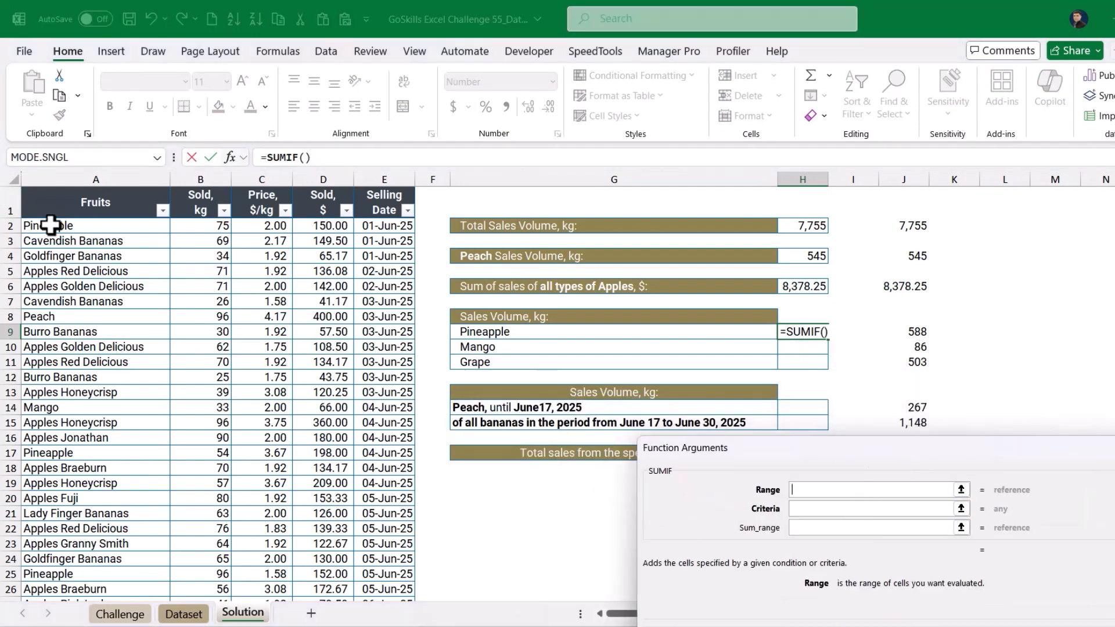
left_click_drag(49, 225, 79, 327)
key("ctrl+shift+Down")
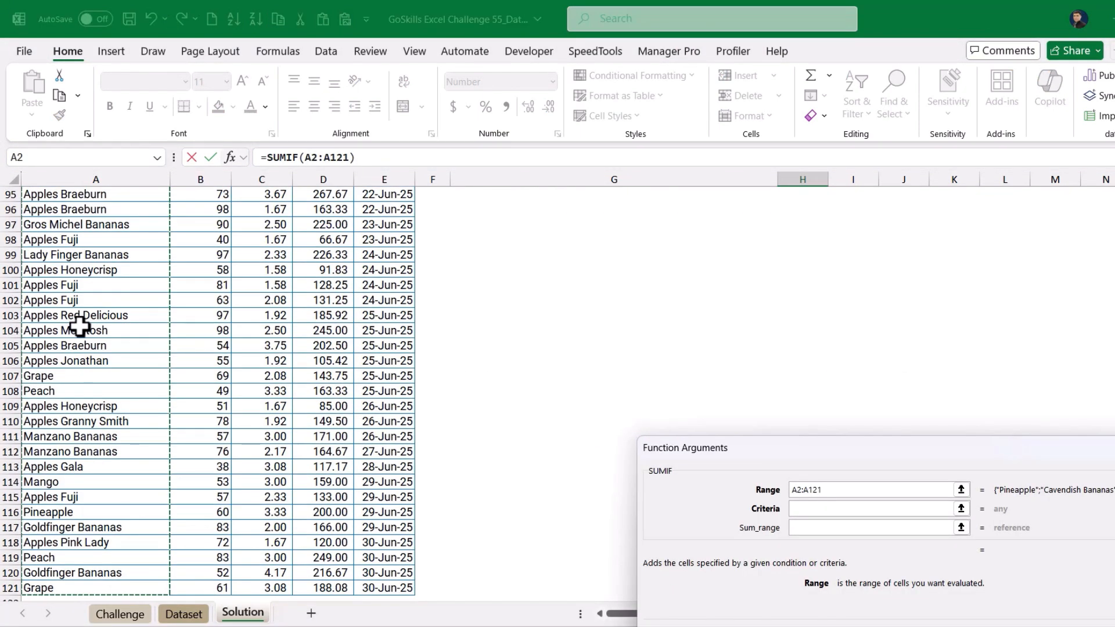
key("F4")
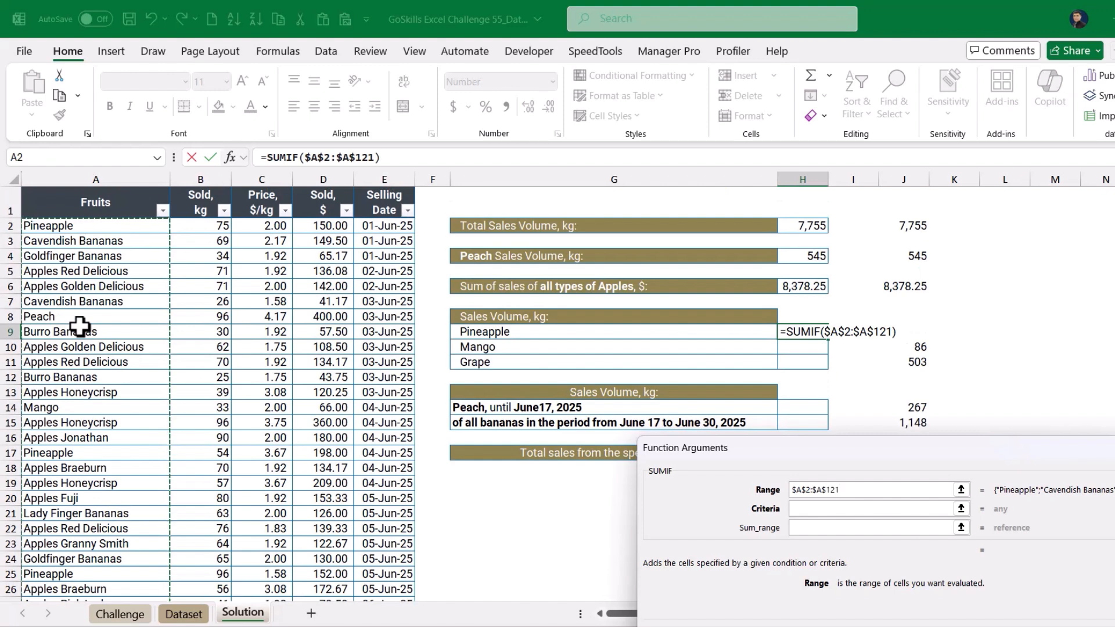
Step: Set the pineapple formula's criteria to G9 and its sum range to the absolute $B$2:$B$121, and complete it
key("Tab")
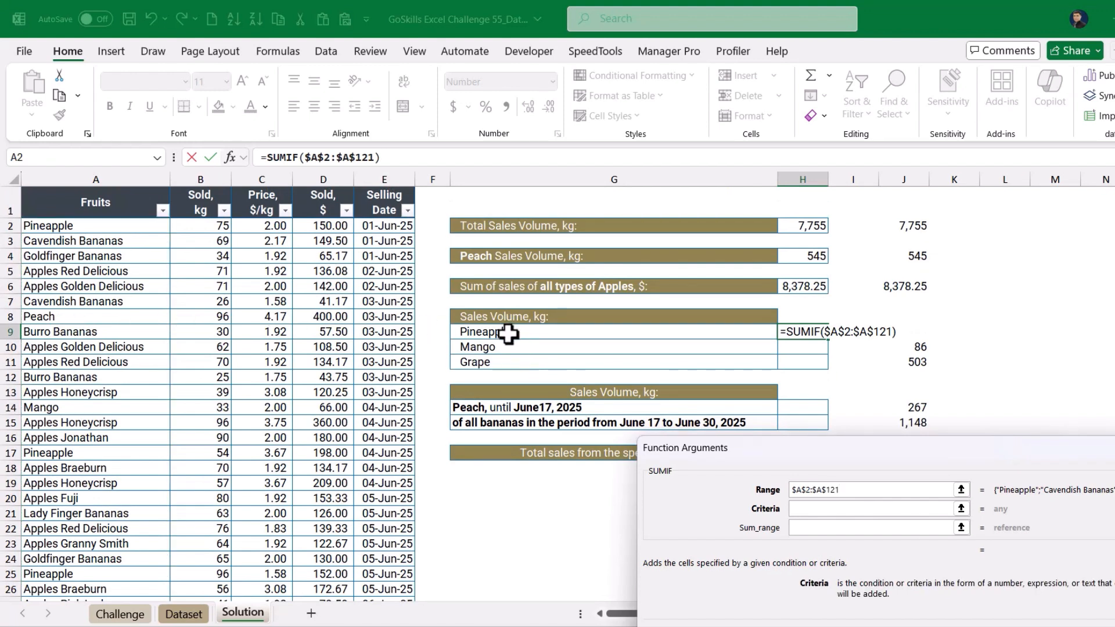
left_click(509, 334)
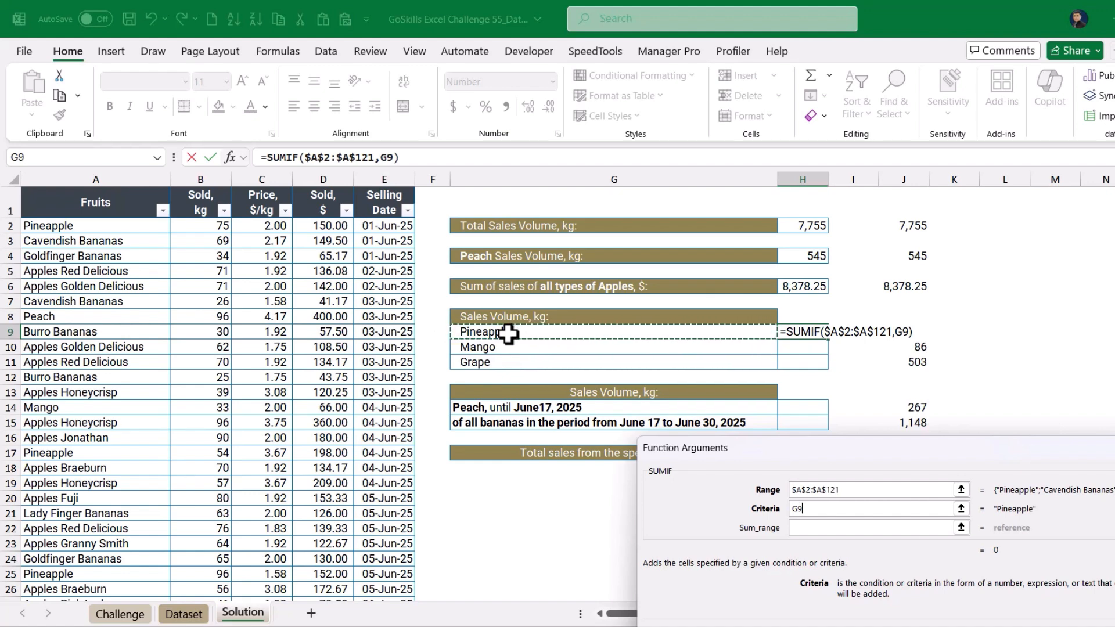
key("Tab")
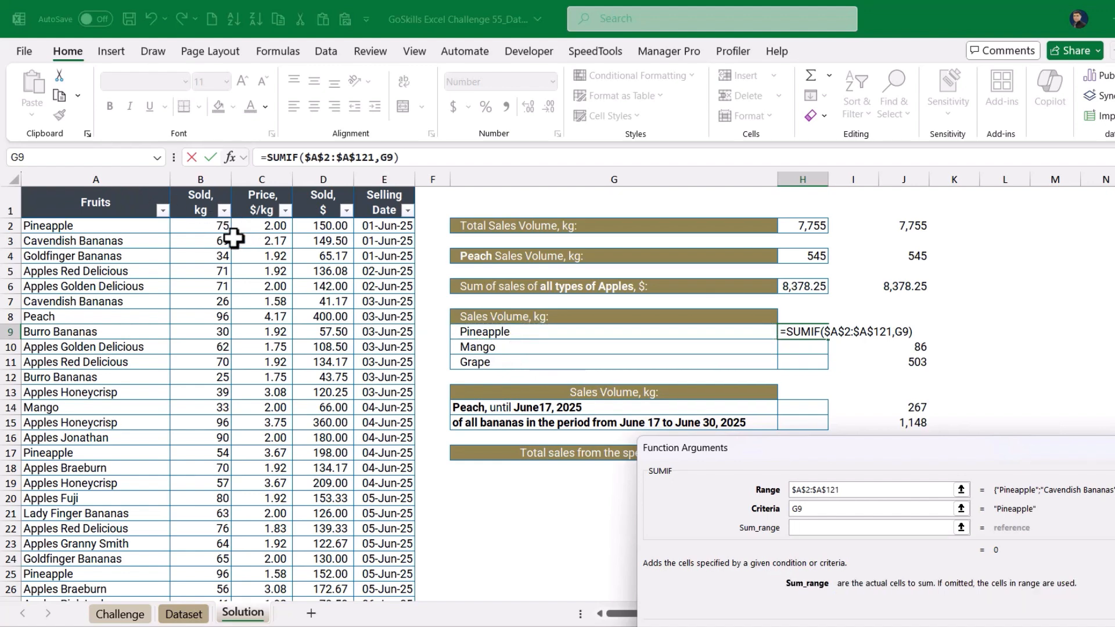
left_click(208, 226)
key("ctrl+shift+Down")
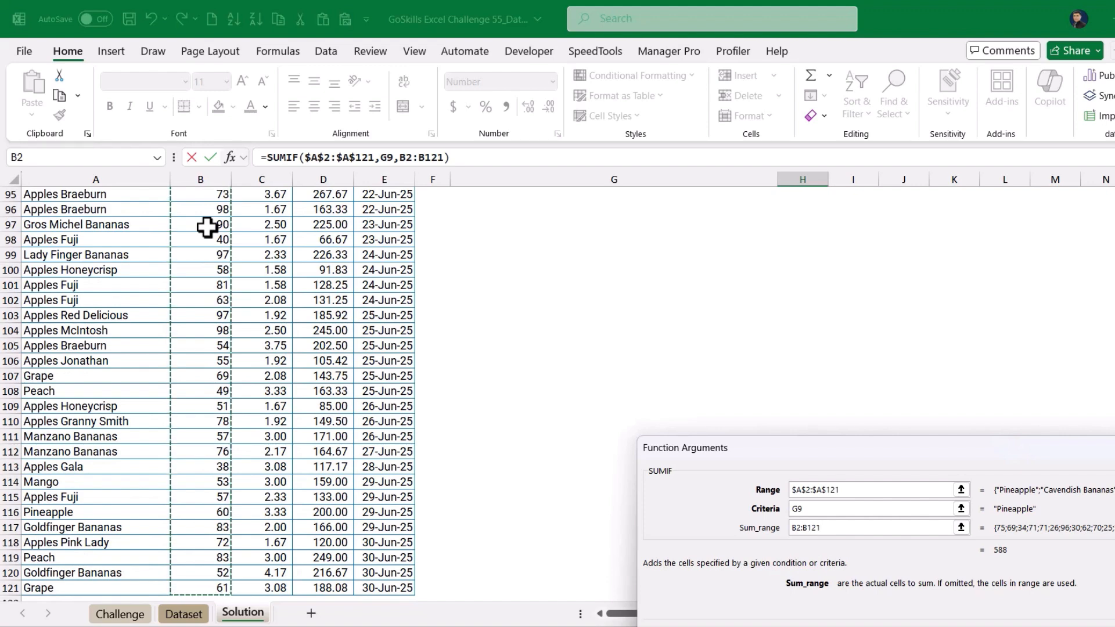
key("F4")
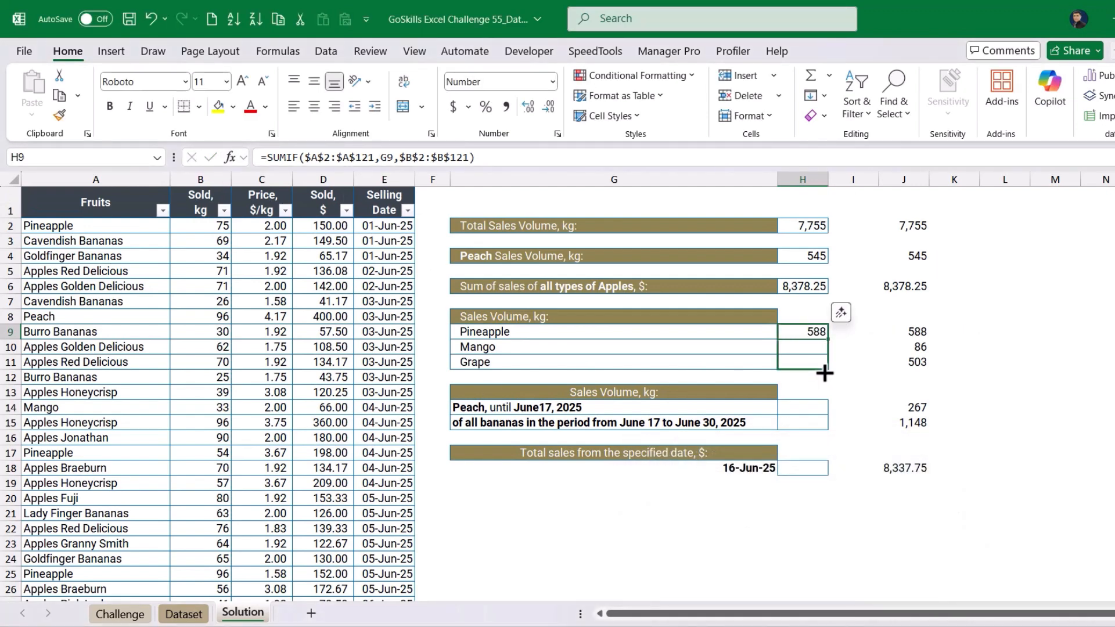
Step: Copy the H9 formula down to H11 for mango and grape, and compare the results with the expected values in column J
left_click_drag(831, 342, 825, 371)
left_click(961, 366)
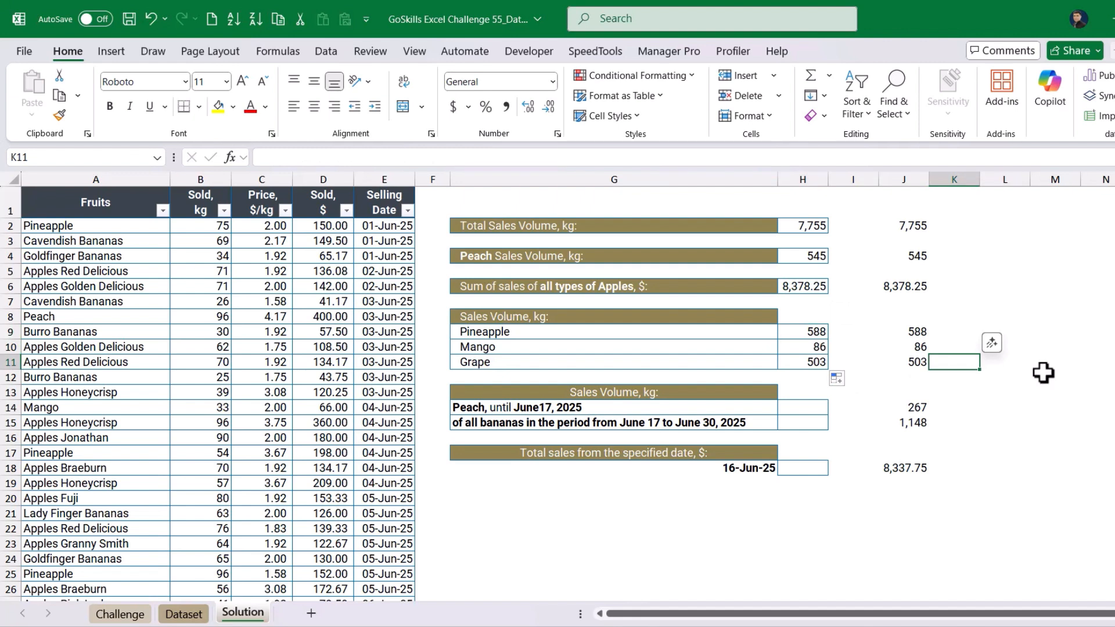
left_click_drag(531, 332, 536, 366)
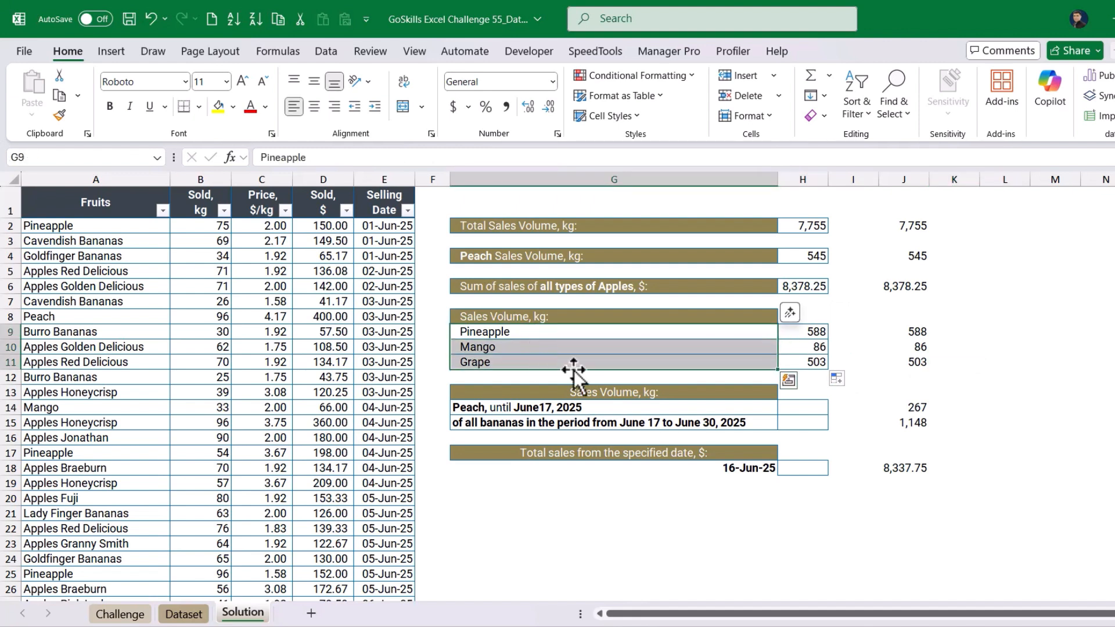
Step: Review the date-limited peach and banana tasks, and examine the SUMIFS arguments through the last criteria pair in H14 before cancelling the formula
left_click(803, 409)
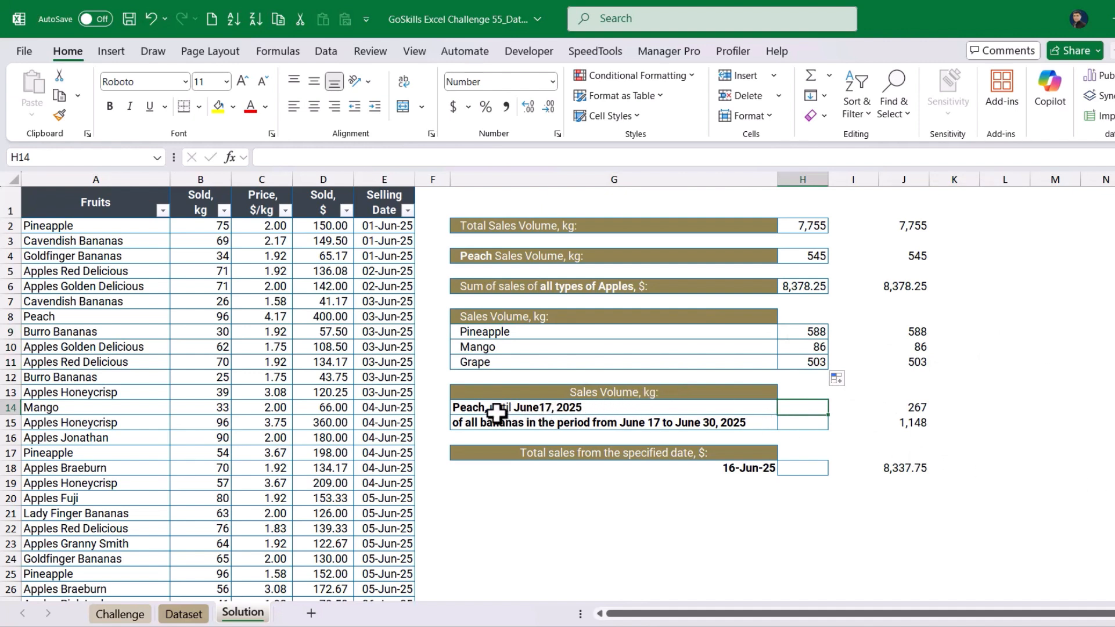
left_click(465, 410)
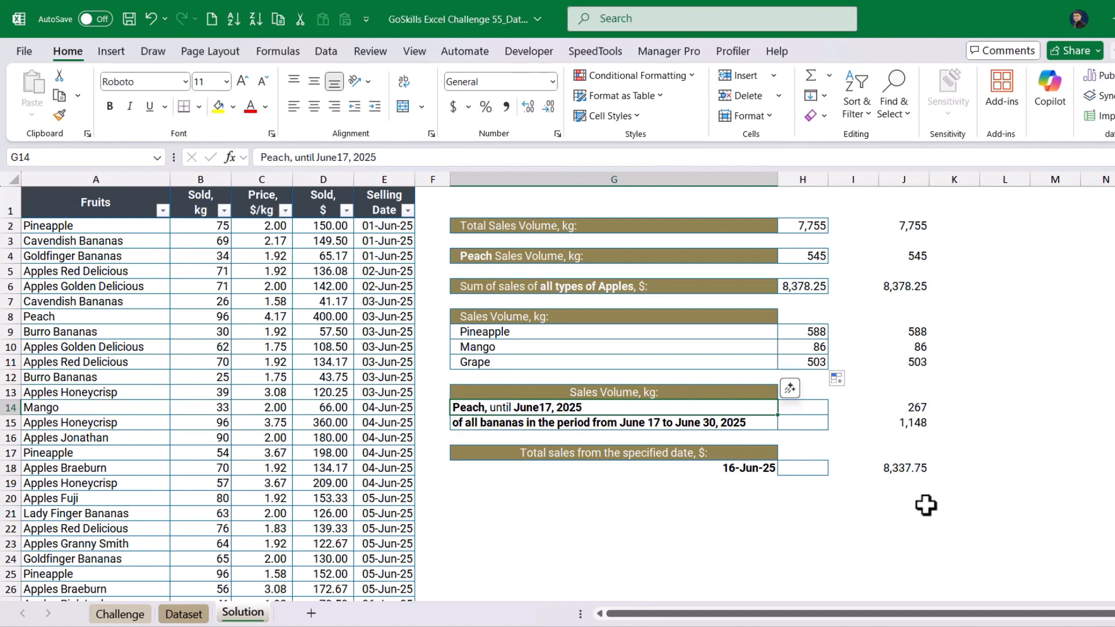
left_click(791, 420)
scroll(813, 406, "down", 1)
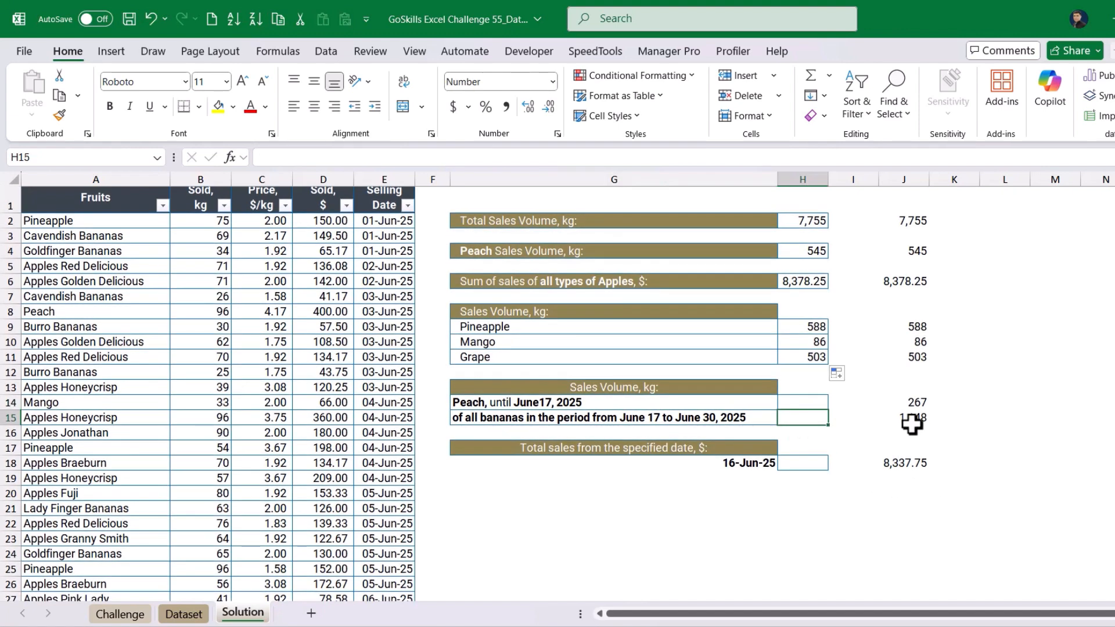
left_click(801, 399)
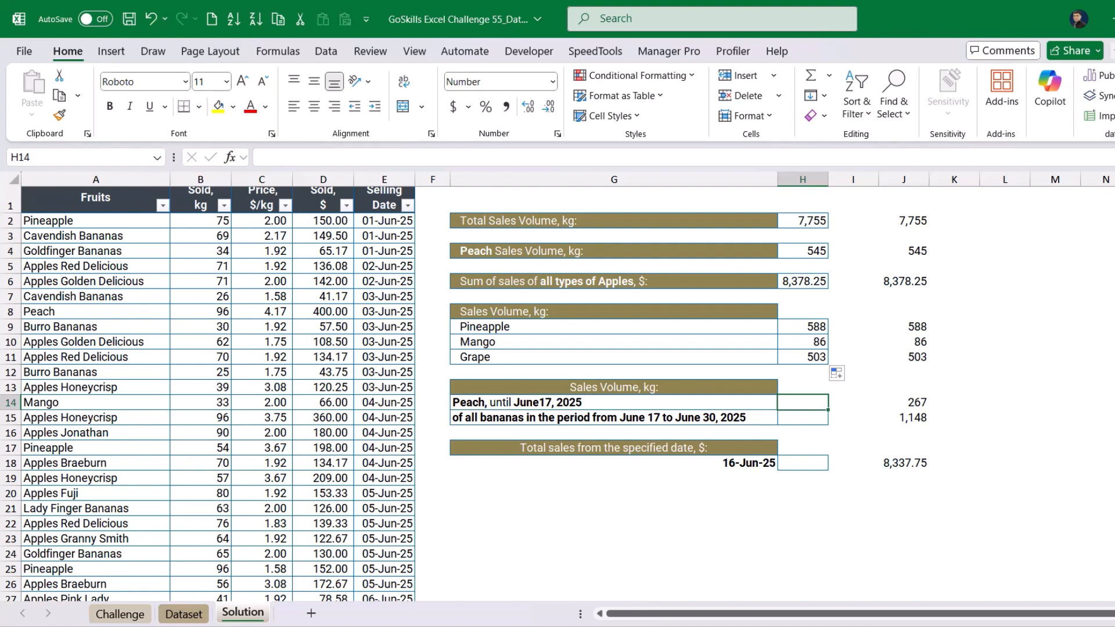
type("=sumifs")
key("Tab")
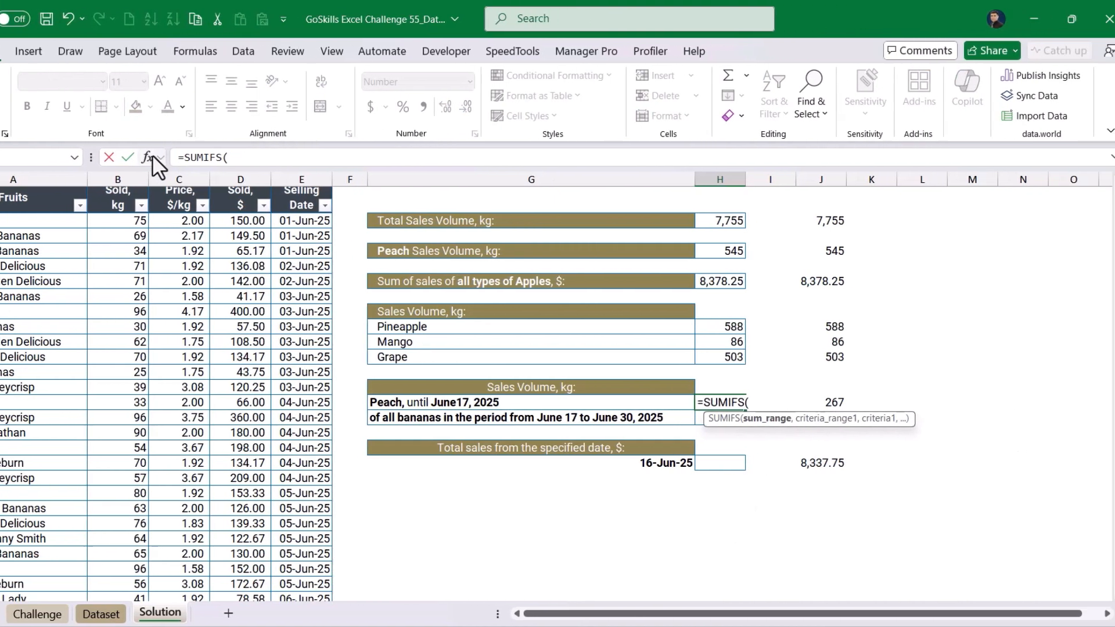
left_click(232, 158)
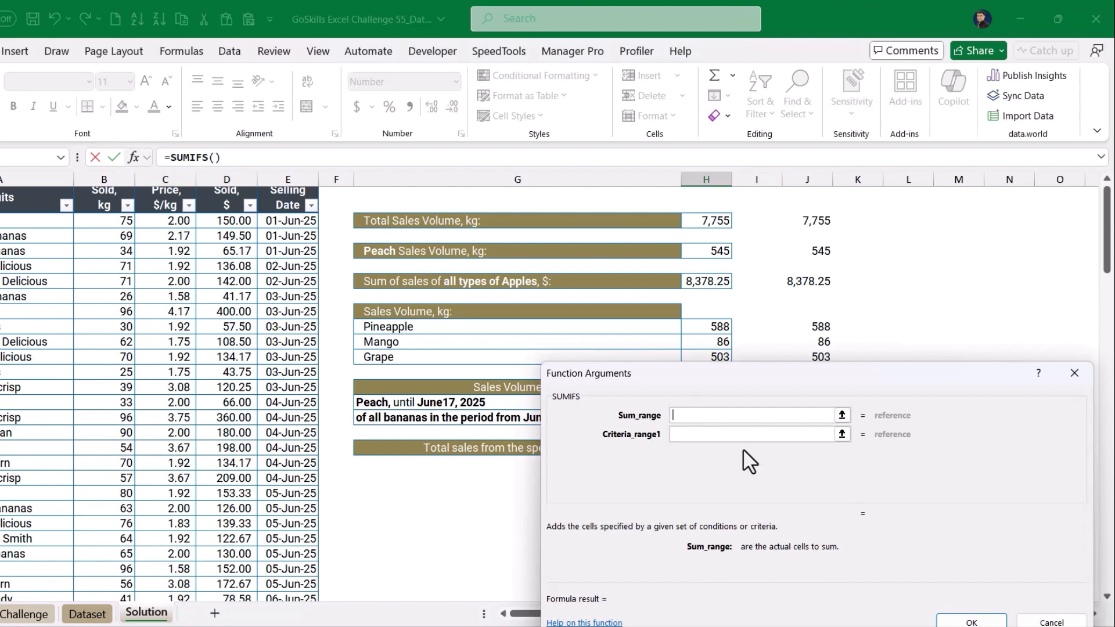
key("Tab")
key("Tab")
key("Tab")
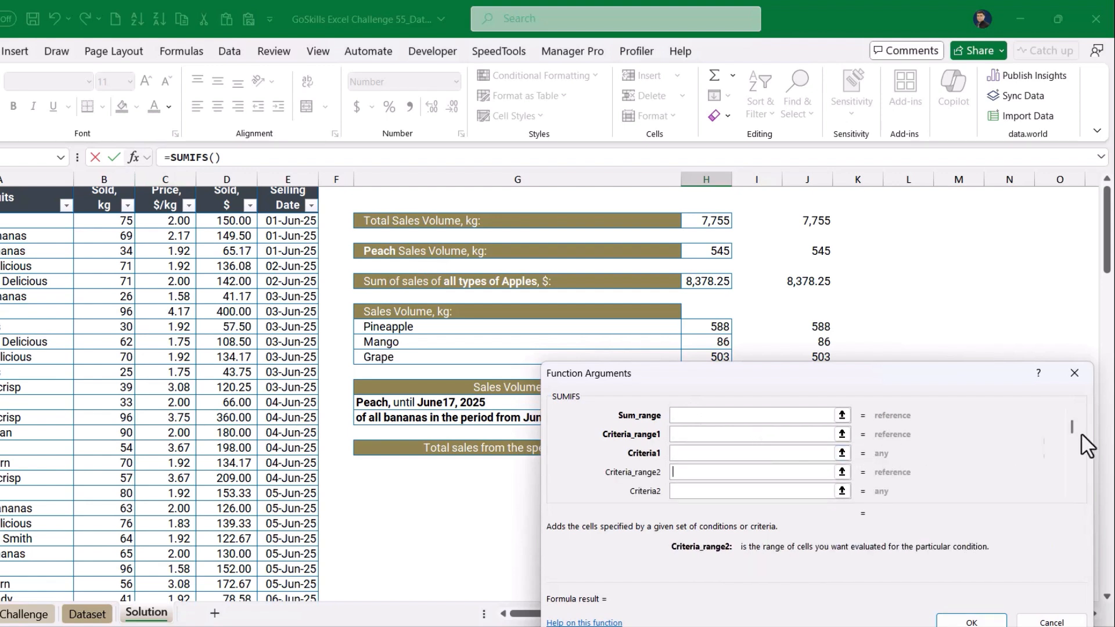
left_click_drag(1073, 449, 1071, 489)
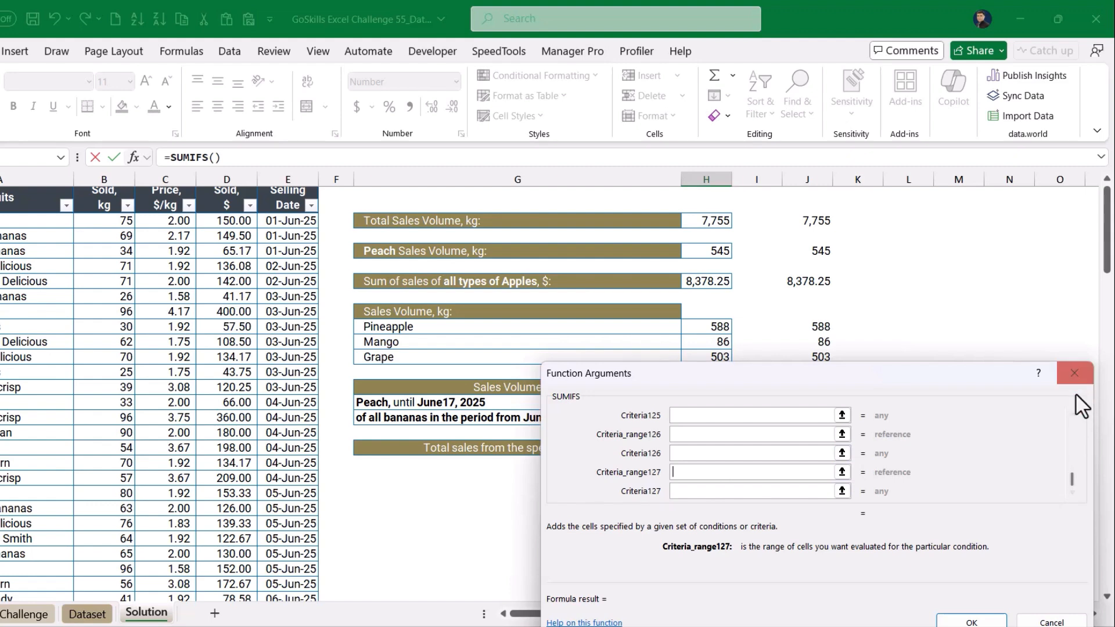
left_click(1051, 620)
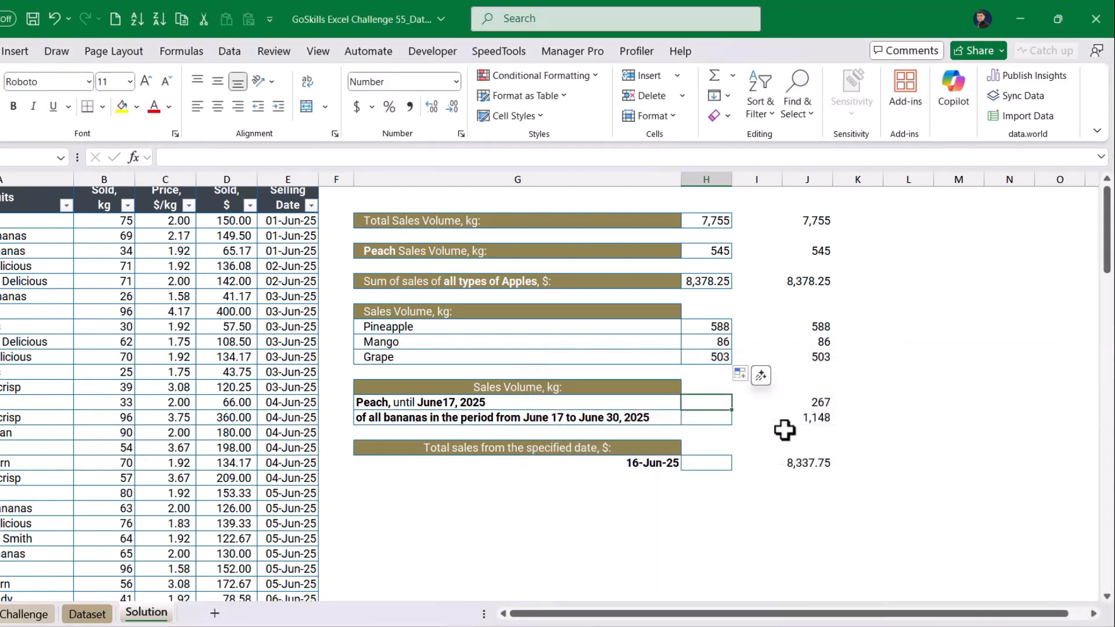
Step: Start a SUMIFS formula in H14 for peach sales until June 17, 2025, with B2:B121 as the sum range
type("=")
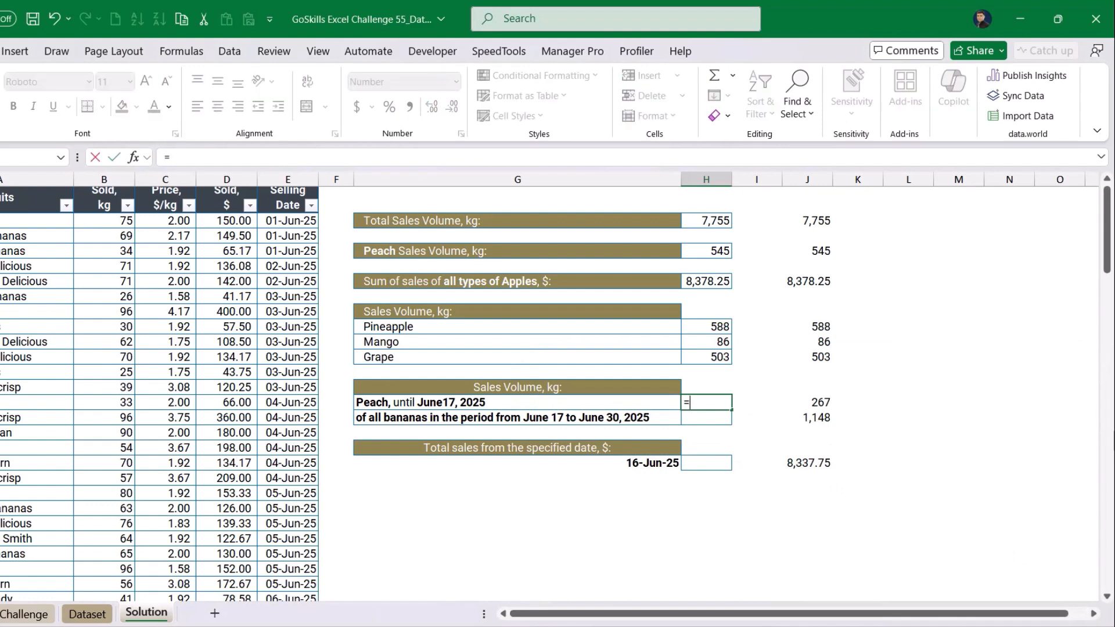
type("sumifs(")
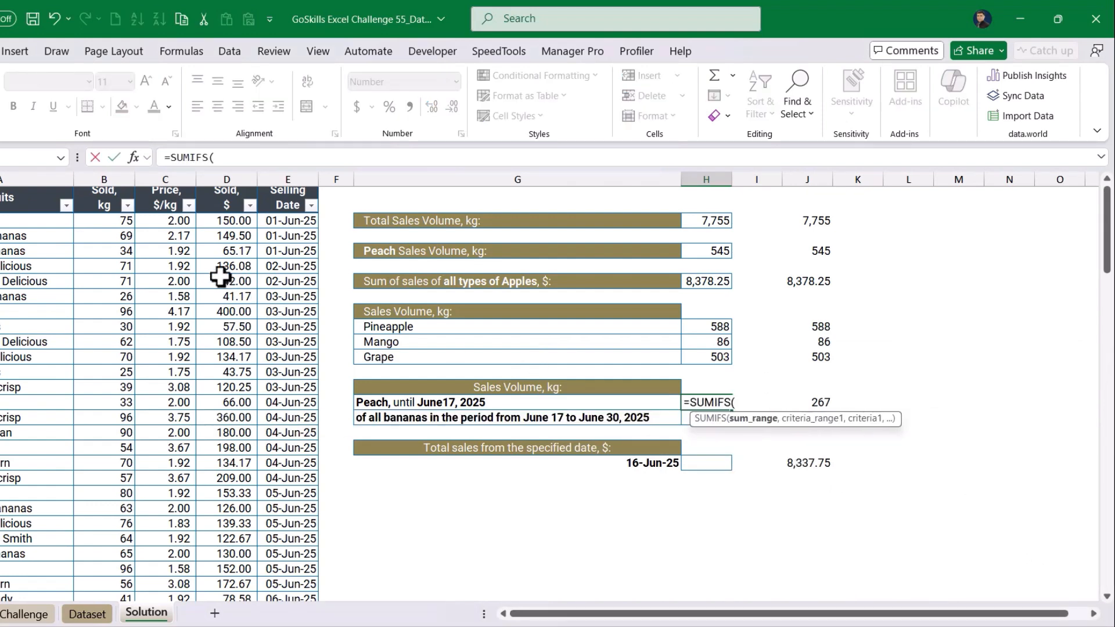
left_click_drag(164, 221, 164, 320)
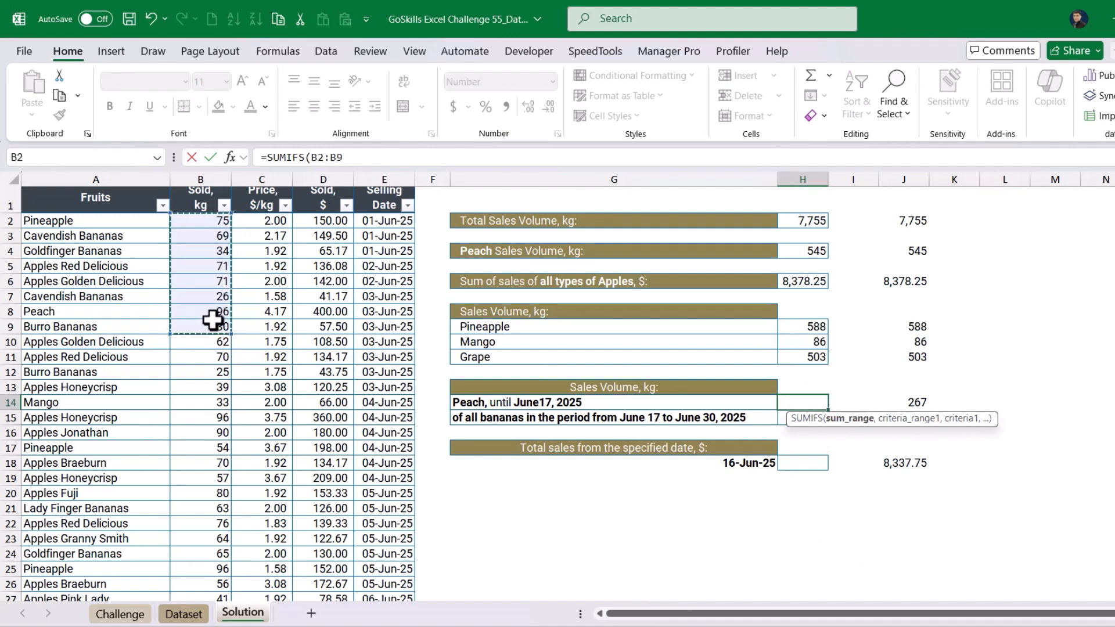
key("ctrl+shift+Down")
type(",")
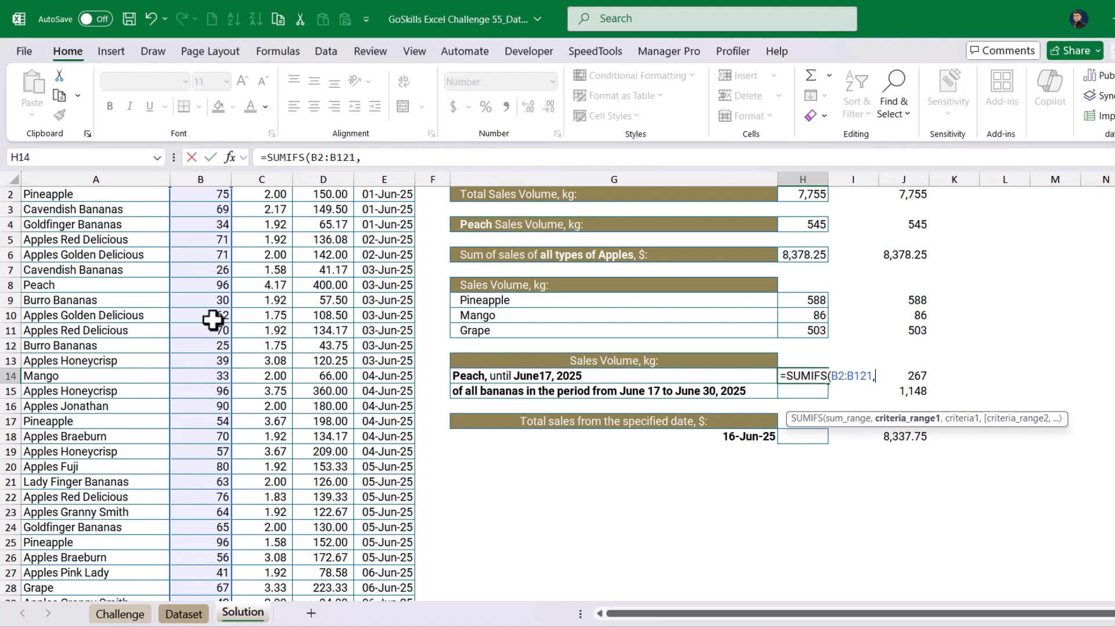
Step: Add A2:A121 as the first criteria range of the SUMIFS formula, with "Peach" as its criterion
scroll(116, 221, "up", 1)
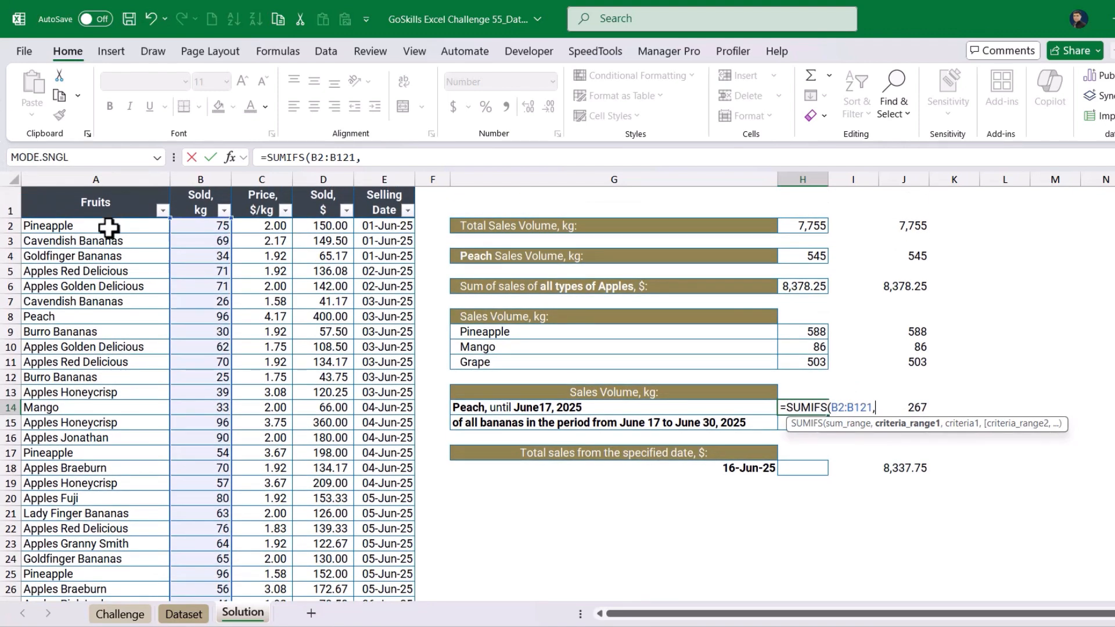
left_click(109, 228)
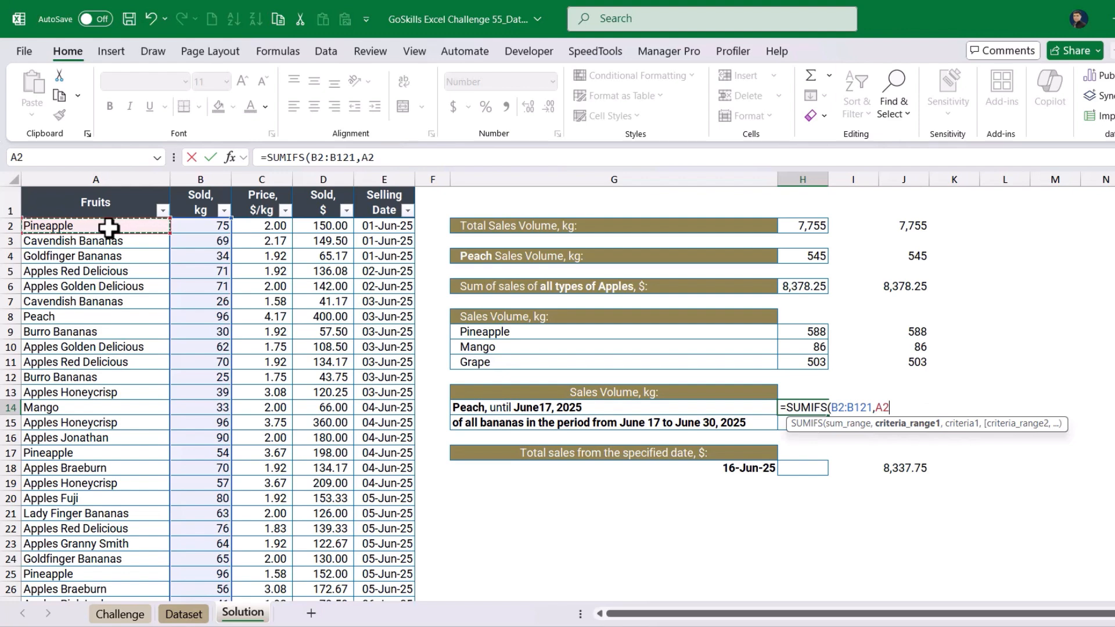
key("ctrl+shift+Down")
type(",")
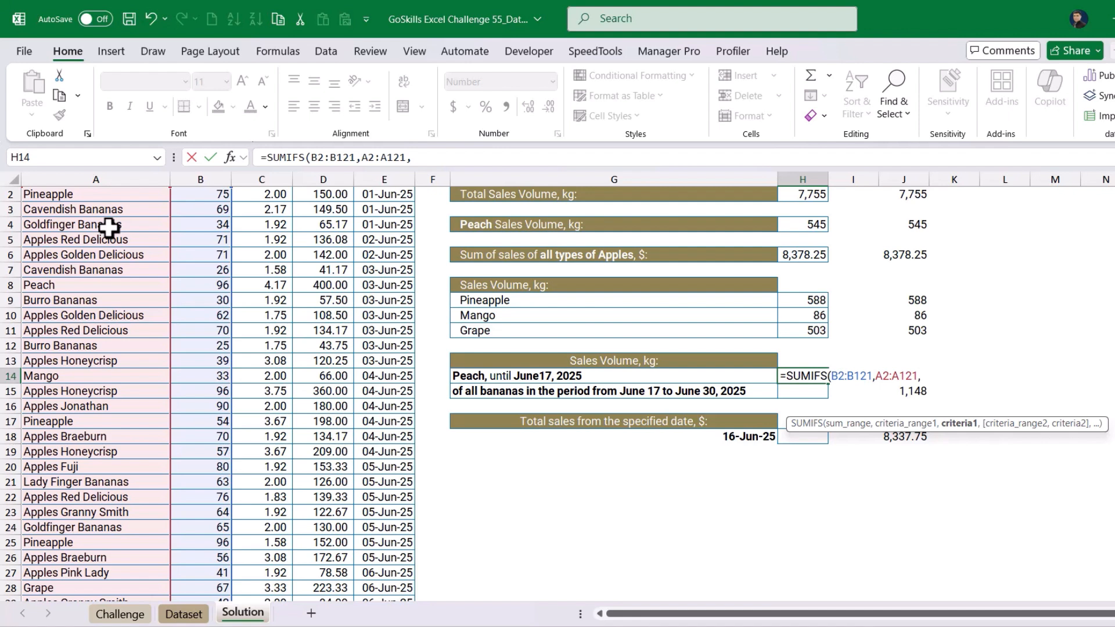
type("\"")
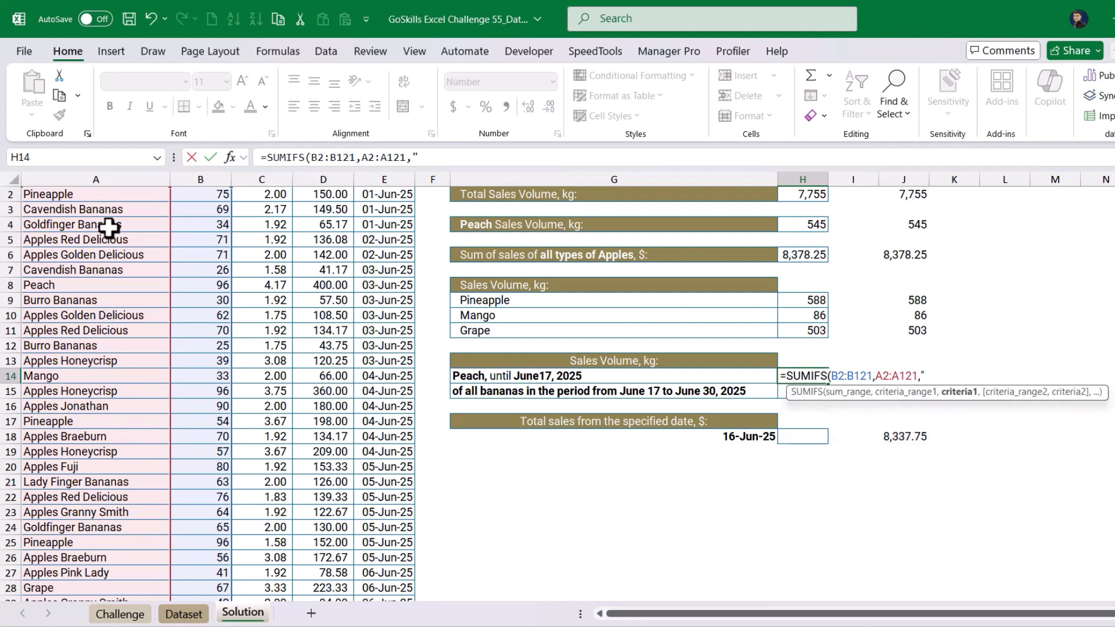
type("Peach\",")
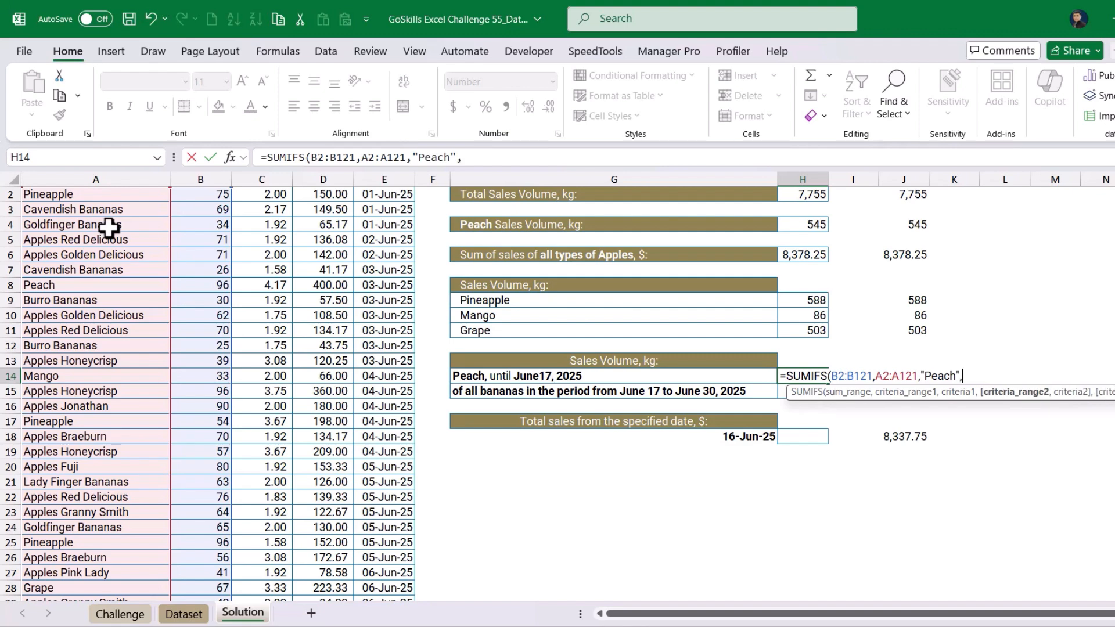
Step: Add the selling dates E2:E121 as the second criteria range of the SUMIFS formula in H14
scroll(578, 372, "down", 1)
scroll(548, 373, "up", 2)
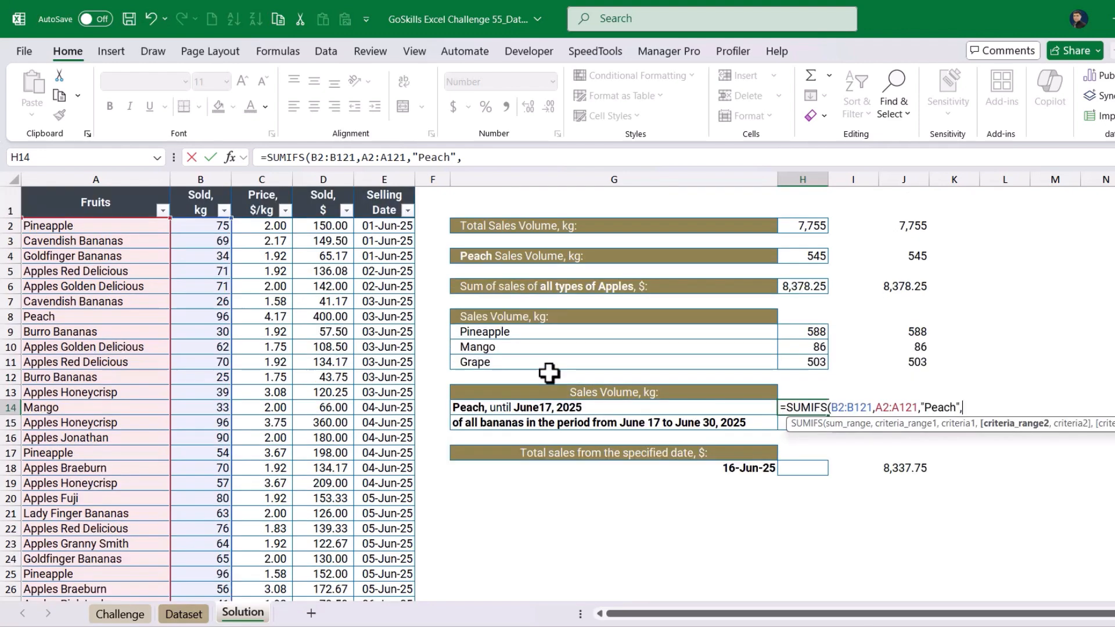
left_click(384, 225)
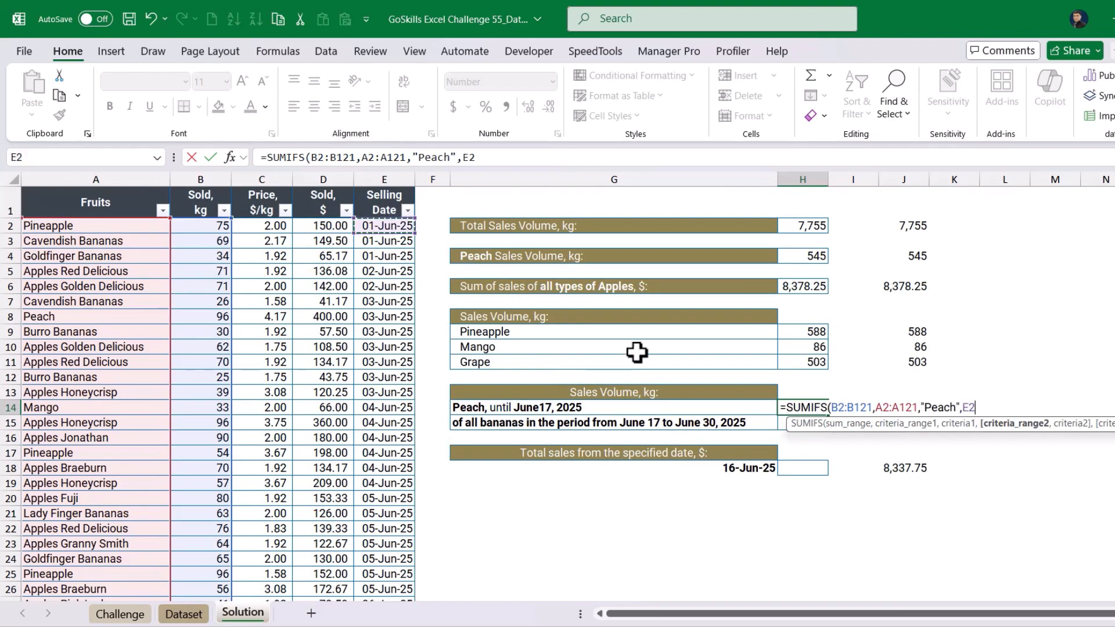
key("ctrl+shift+Down")
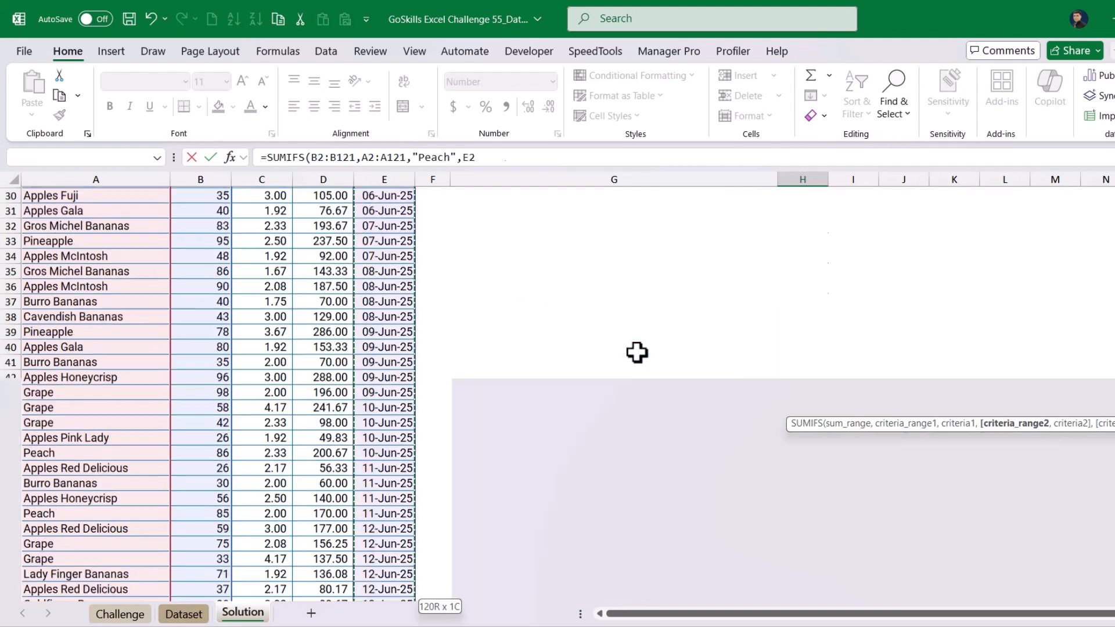
type(",")
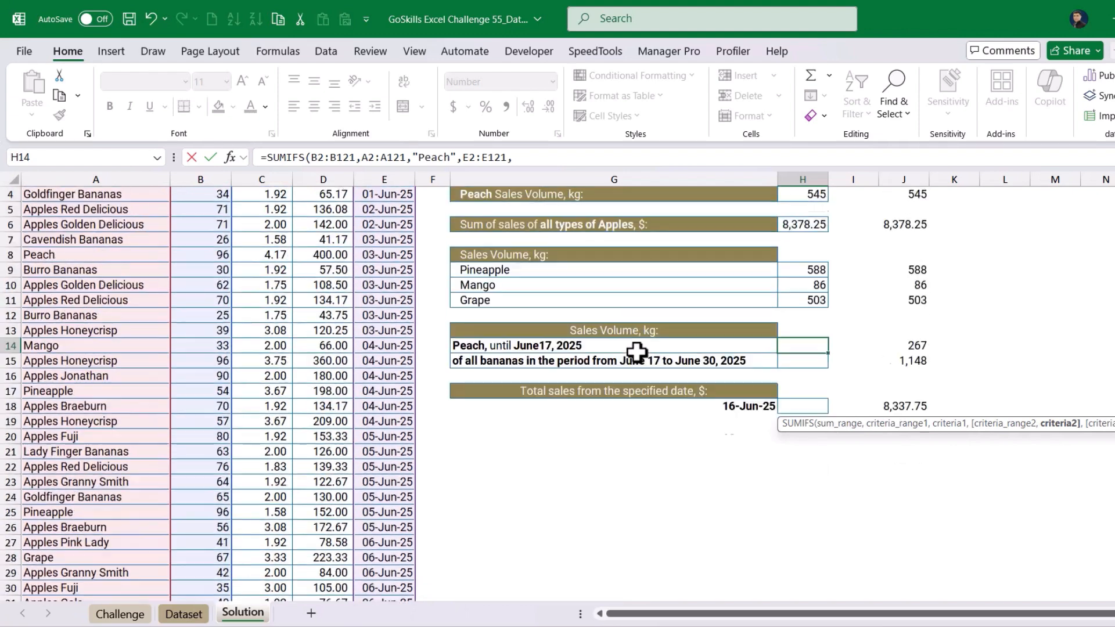
Step: Add "<17-06-2025" as the date criterion and complete the SUMIFS formula in H14
type("\"")
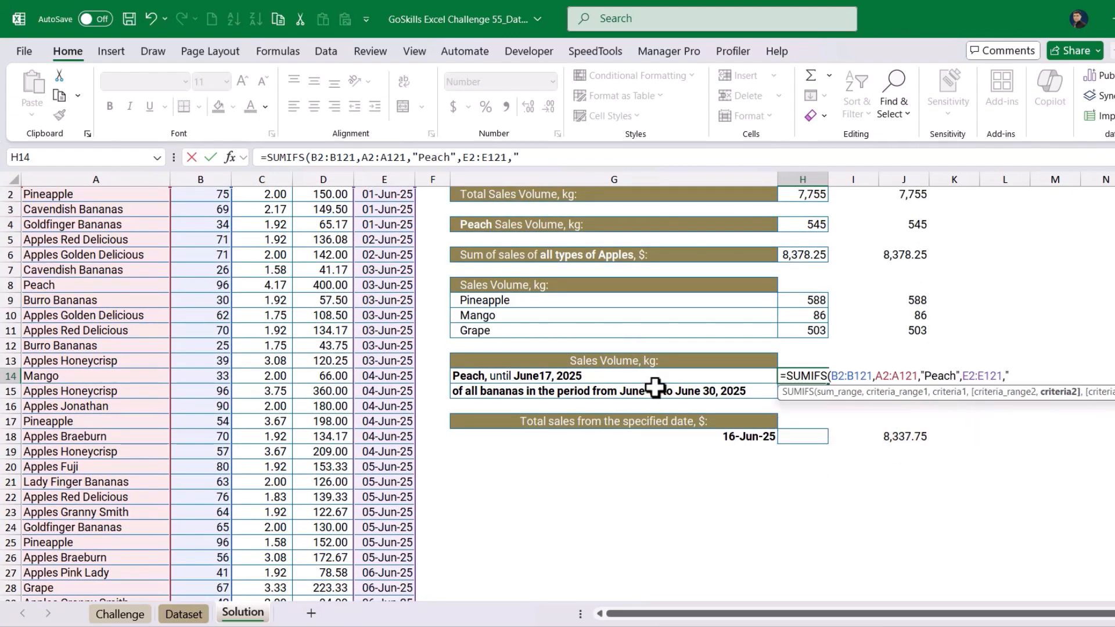
type("<17-06-2025")
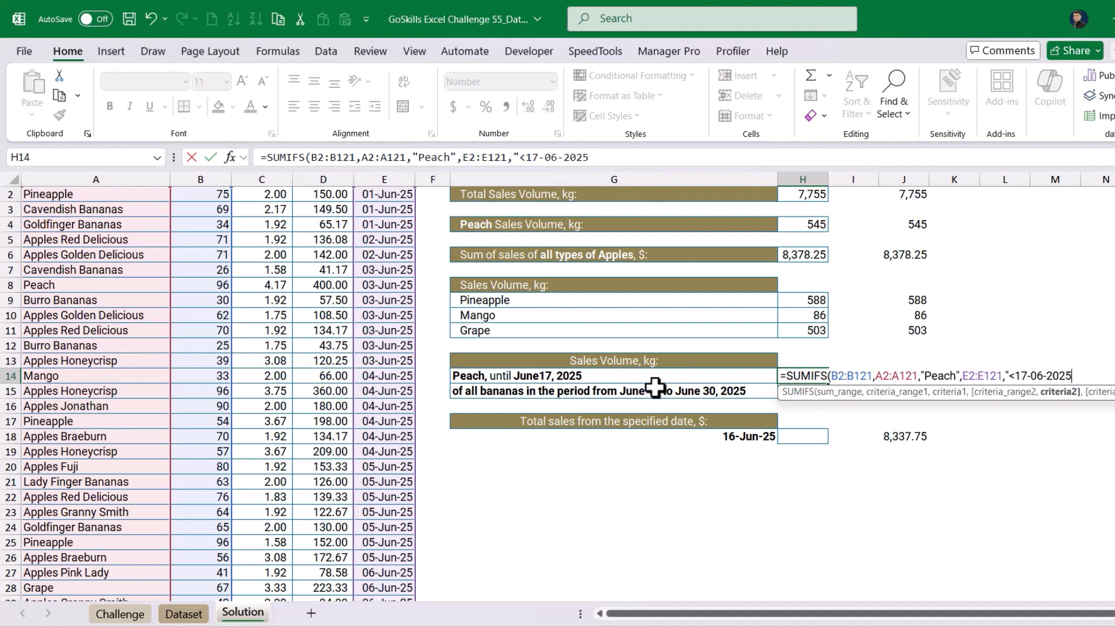
type("\")")
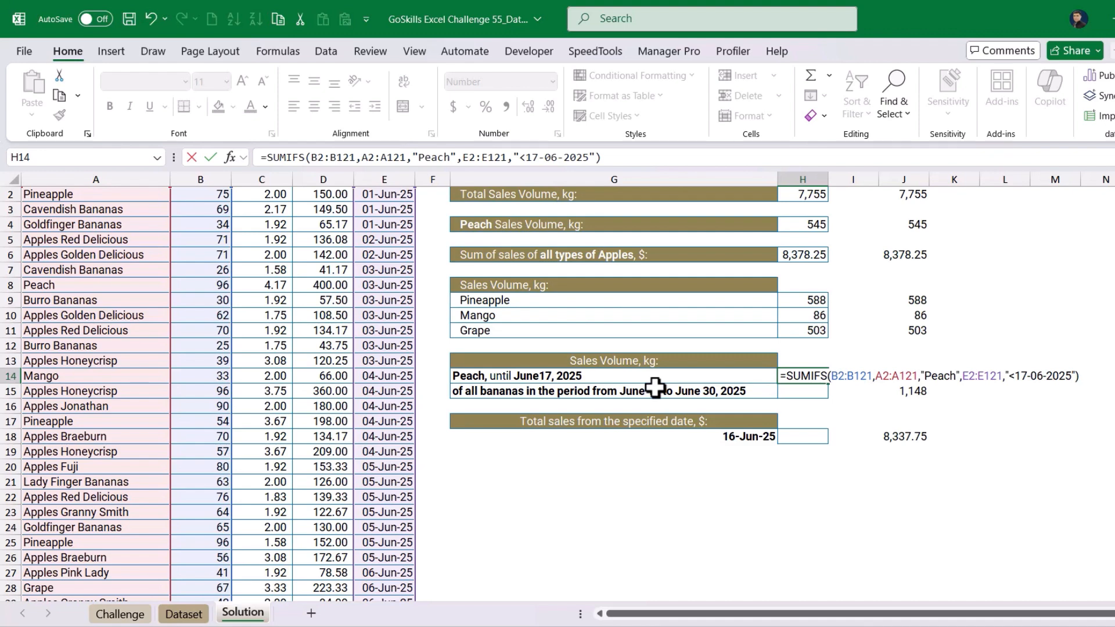
key("Return")
key("Up")
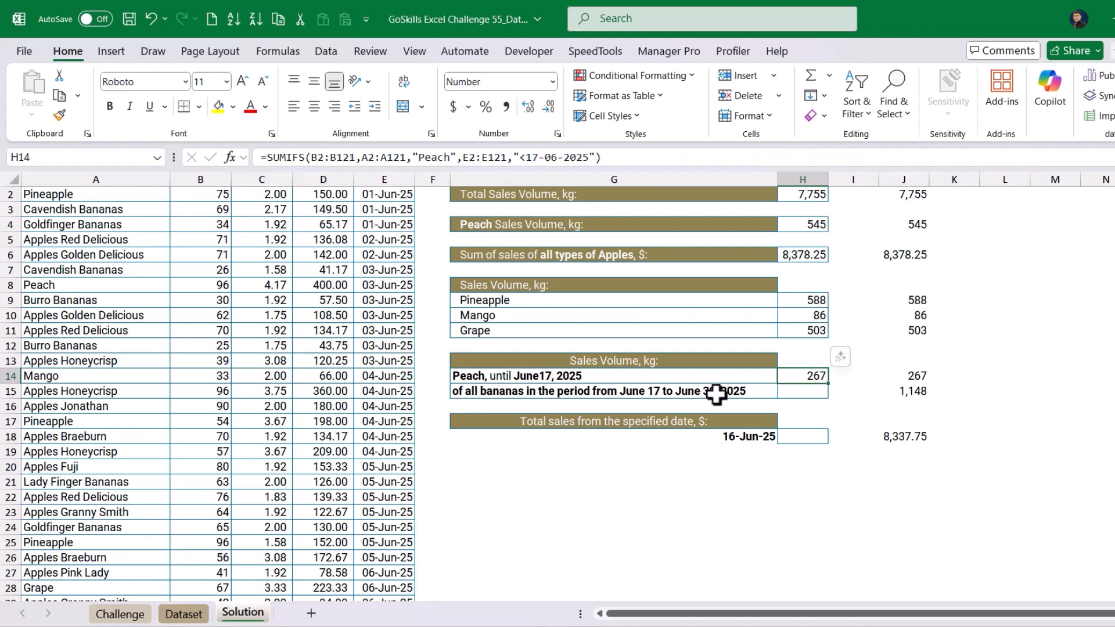
Step: Start a SUMIFS formula in H15 for banana sales from June 17 to June 30, 2025, with B2:B121 as the sum range
left_click(820, 393)
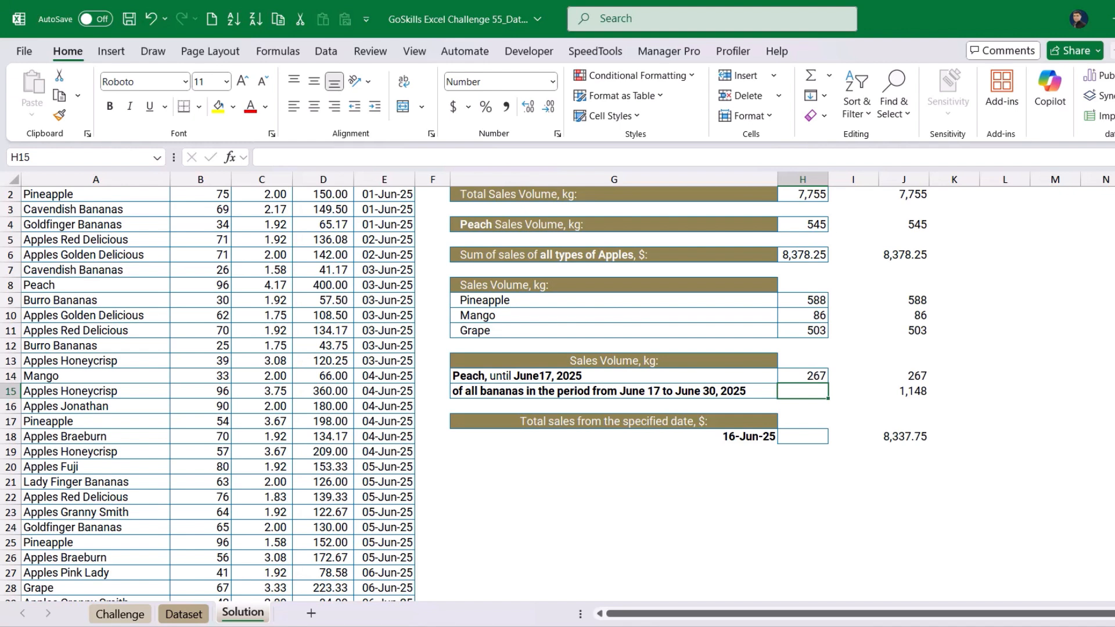
type("=SUMIFS(")
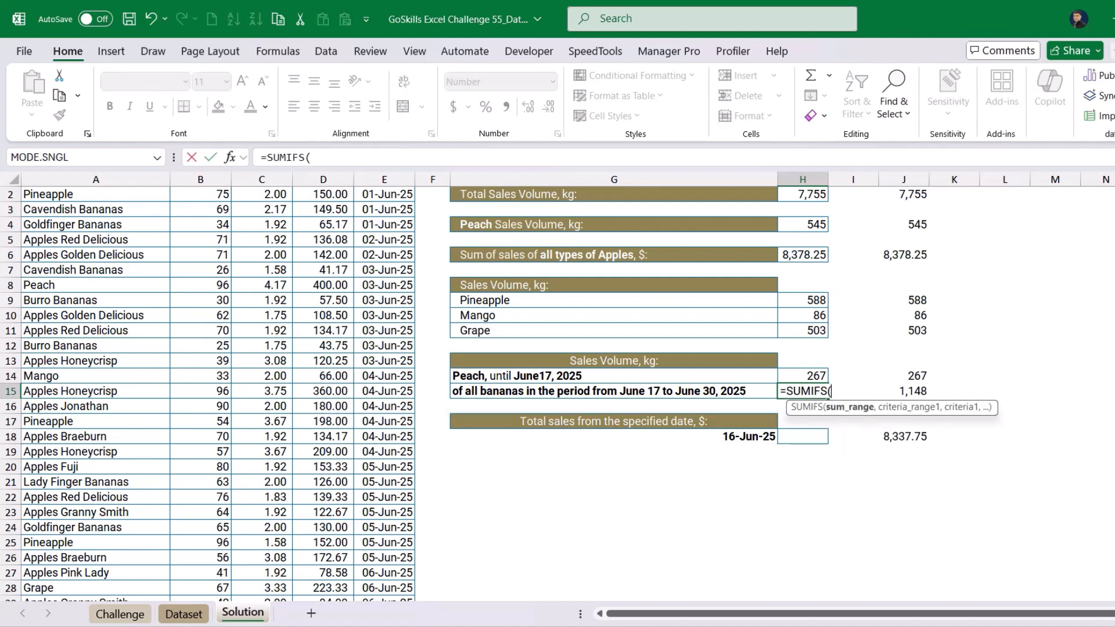
left_click(230, 159)
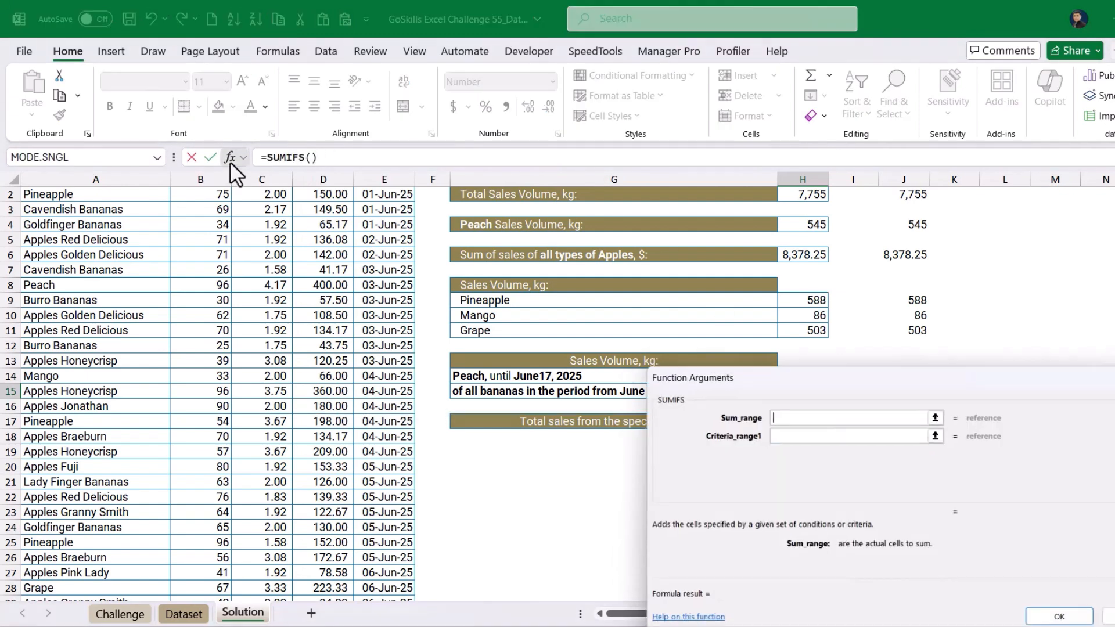
left_click_drag(859, 375, 895, 461)
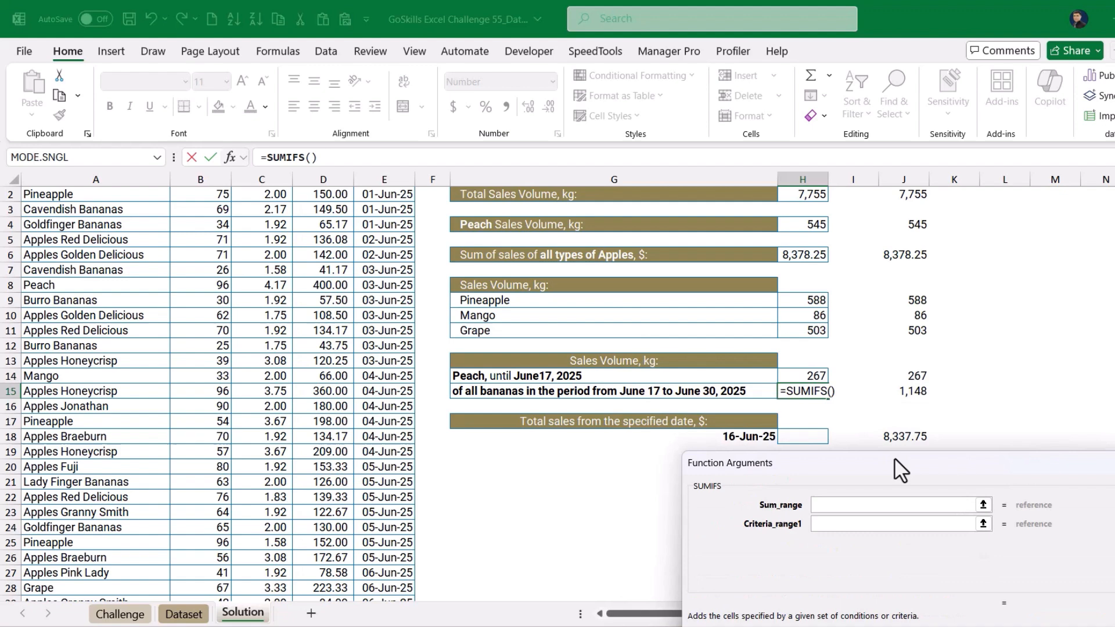
left_click(822, 507)
scroll(250, 257, "up", 1)
left_click_drag(218, 225, 215, 326)
key("ctrl+shift+Down")
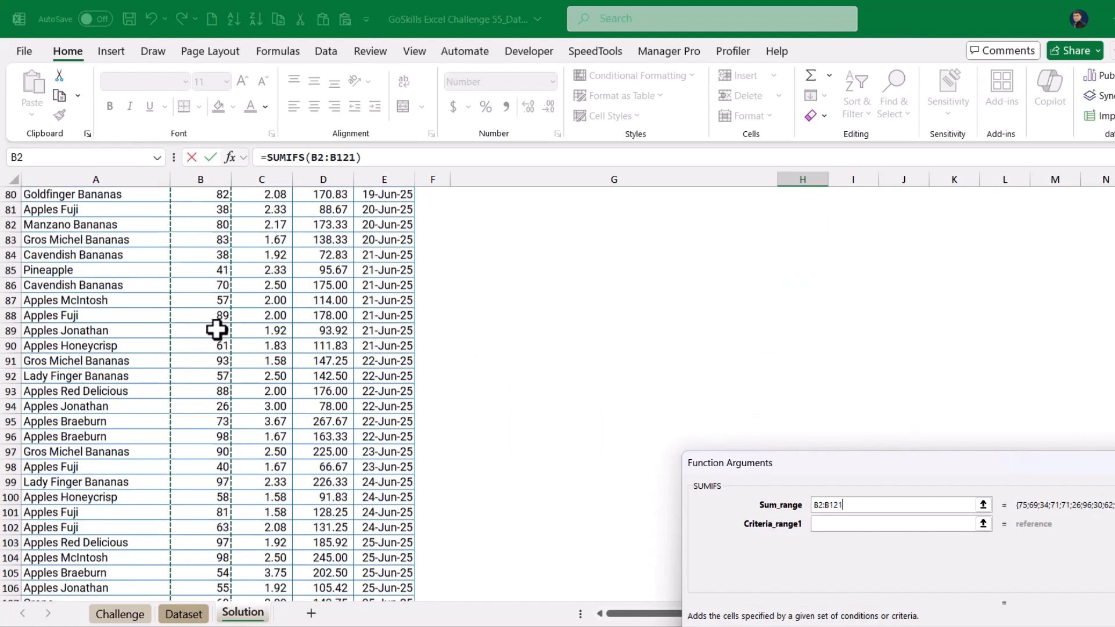
Step: Set A2:A121 as the first criteria range of the H15 formula, with "*Bananas*" as its criterion
left_click(837, 525)
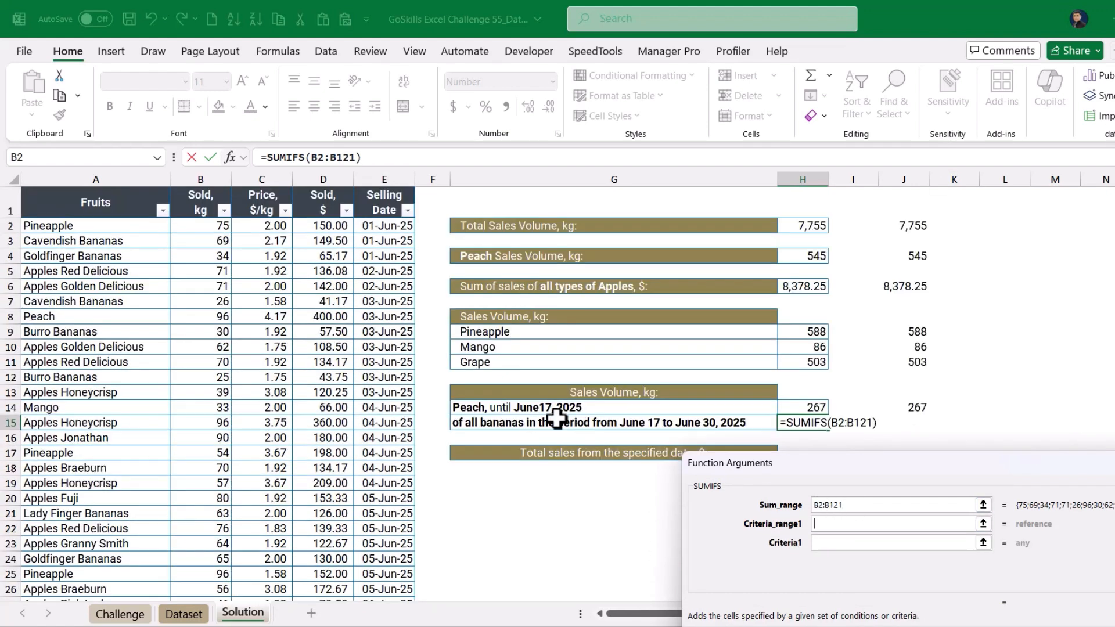
left_click_drag(93, 227, 100, 295)
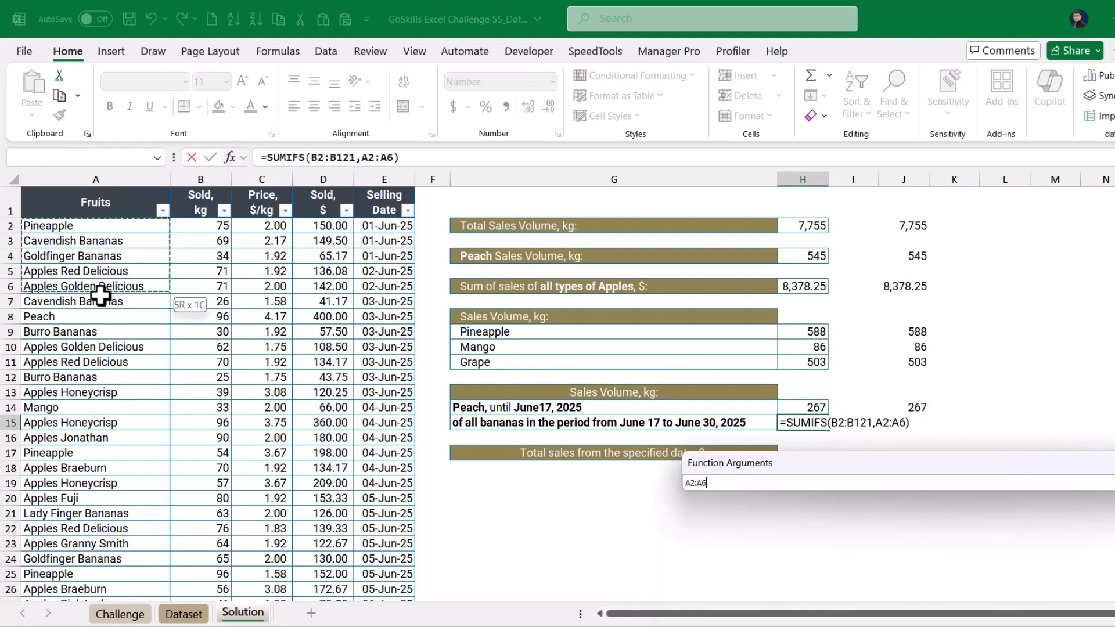
key("ctrl+shift+Down")
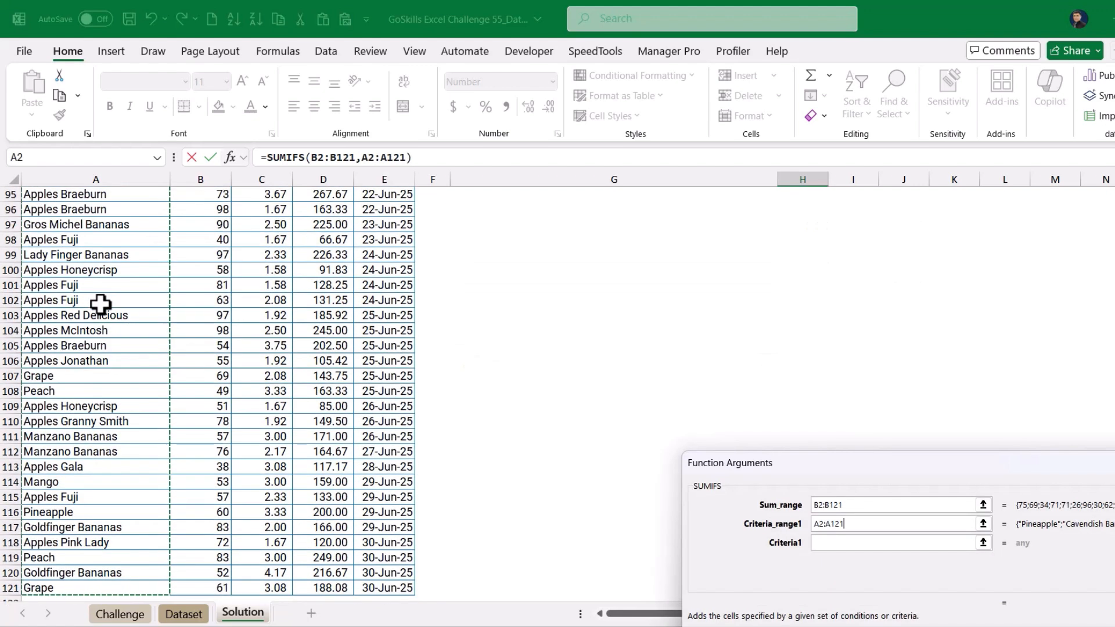
left_click(828, 543)
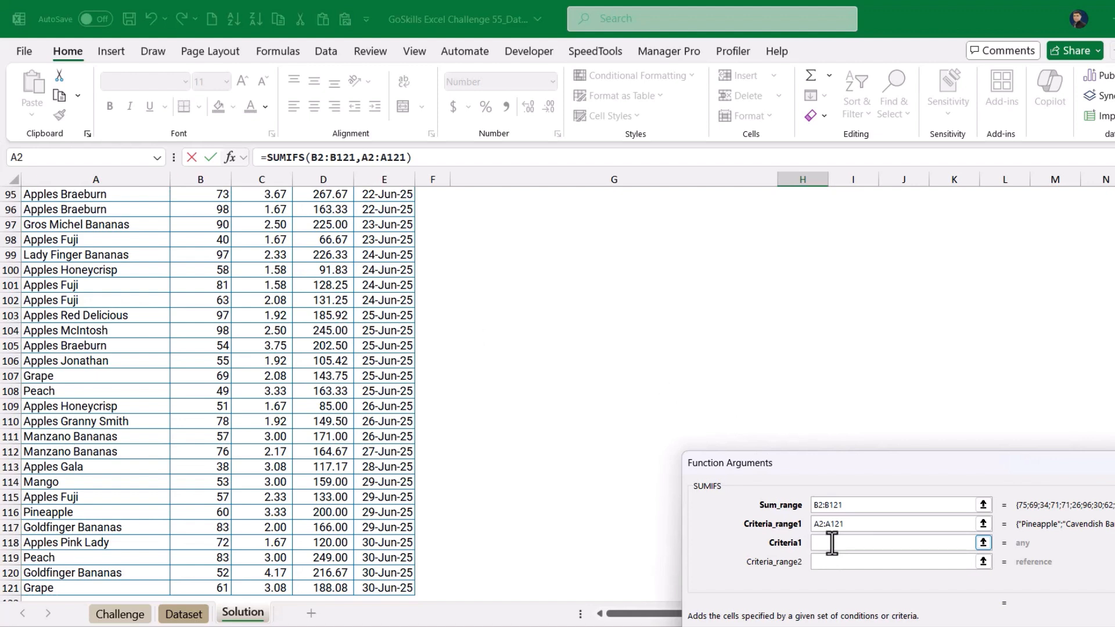
type("*")
type("ananas*")
Step: Set the selling dates E2:E121 as the second criteria range of the H15 formula, with ">=17-06-2025" as its criterion
left_click(868, 562)
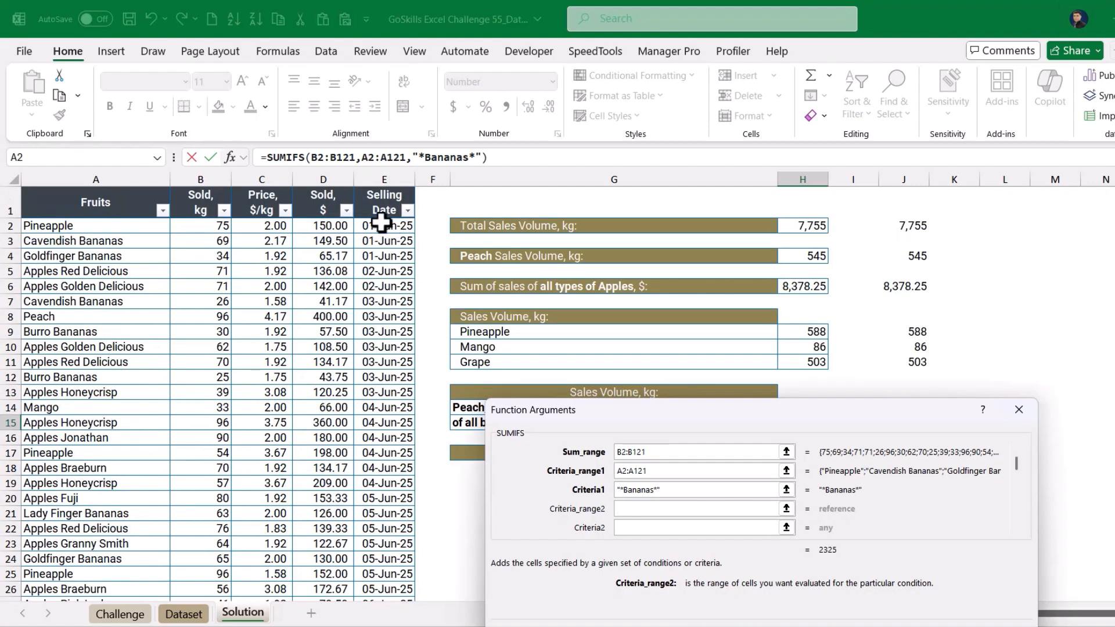
left_click_drag(380, 225, 380, 318)
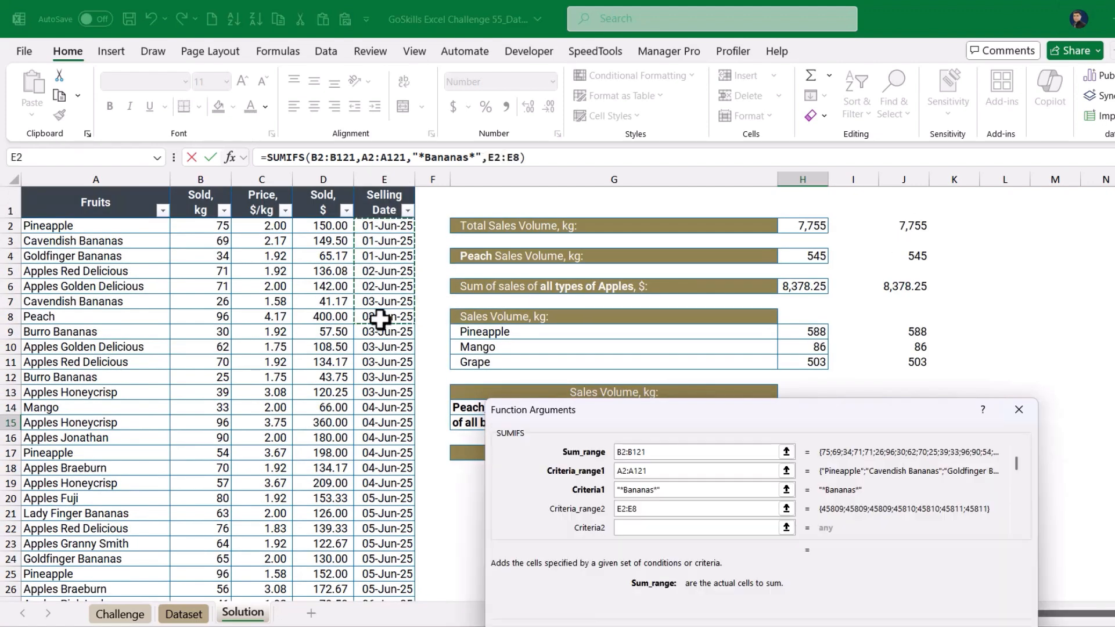
key("ctrl+shift+Down")
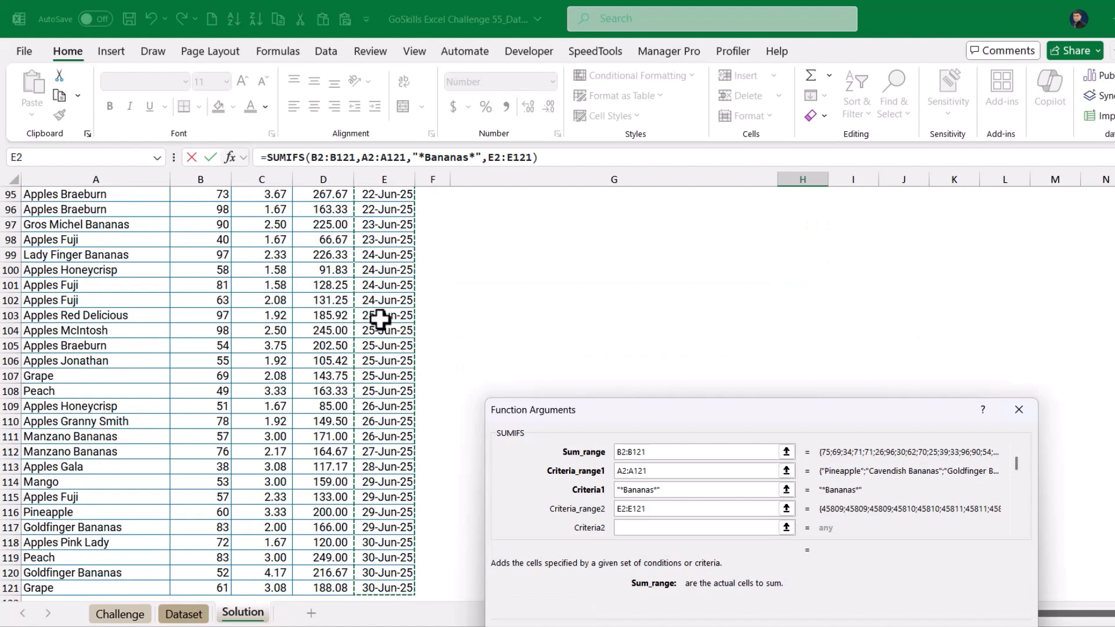
left_click(645, 529)
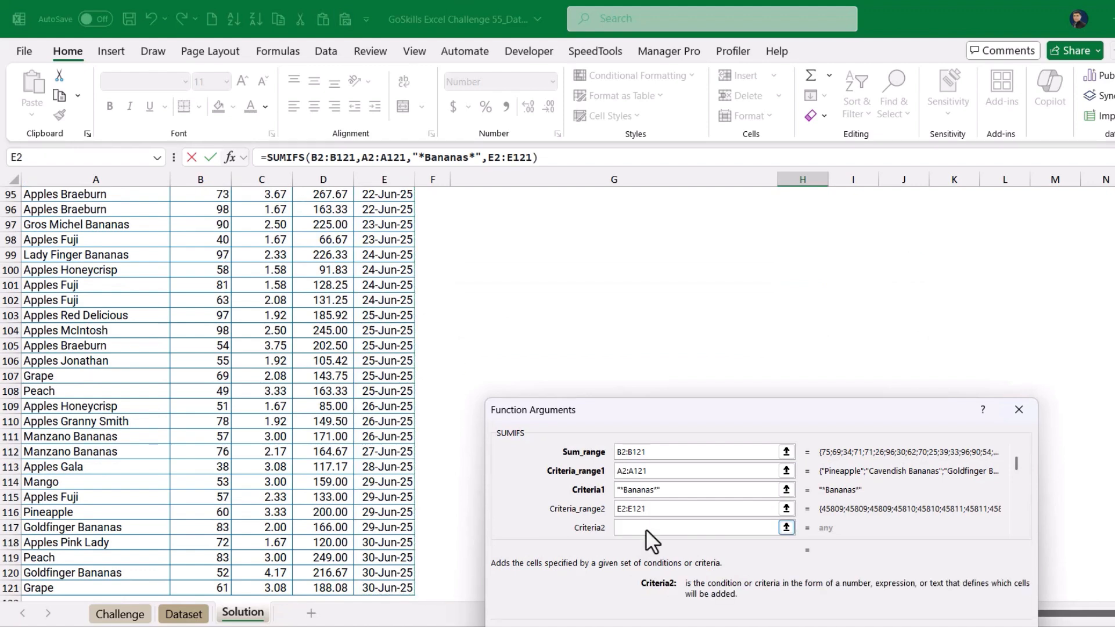
scroll(923, 308, "up", 20)
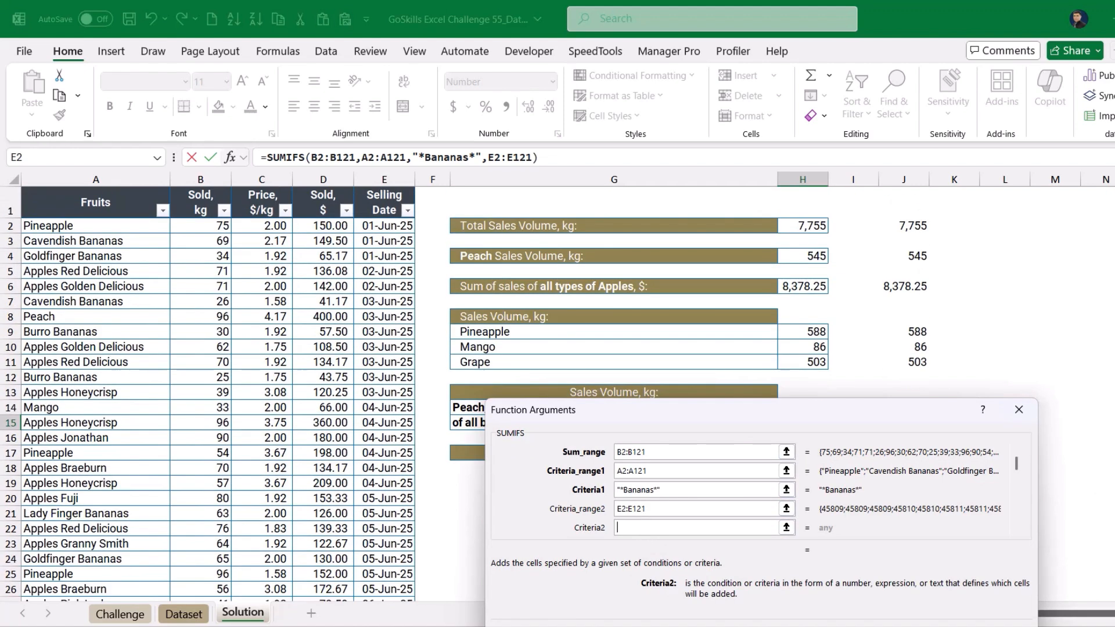
left_click_drag(838, 410, 923, 473)
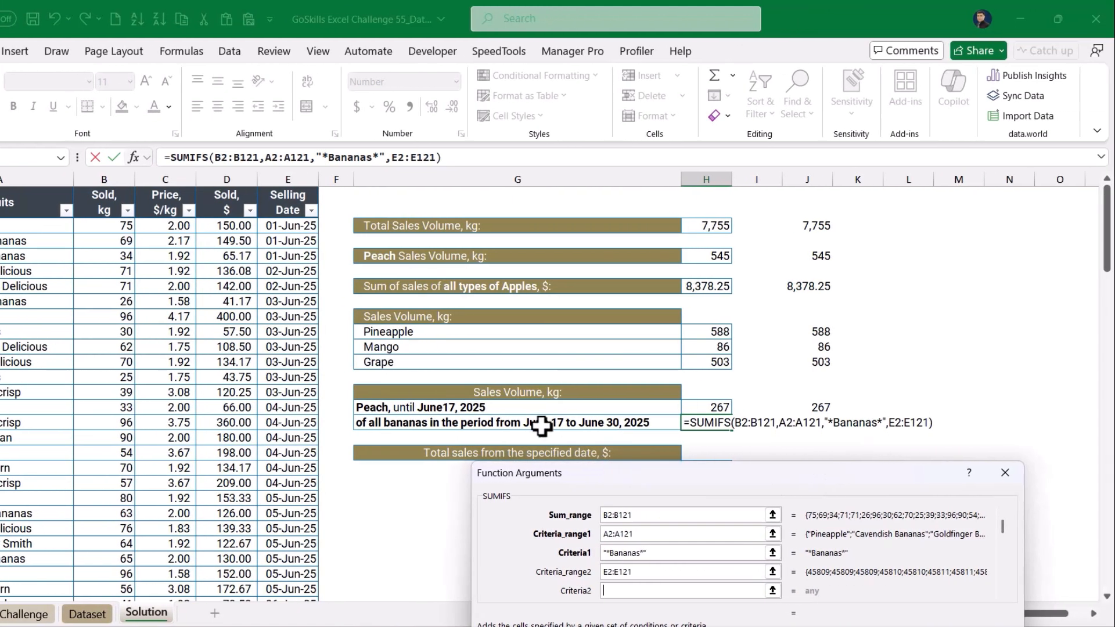
type(">")
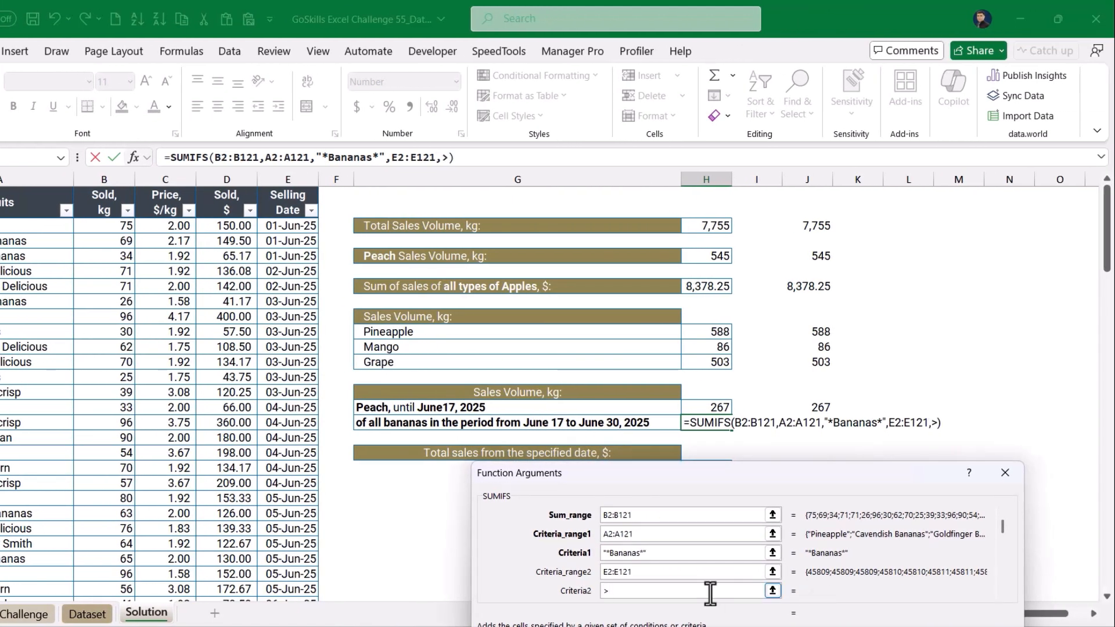
type("=17-06-2025")
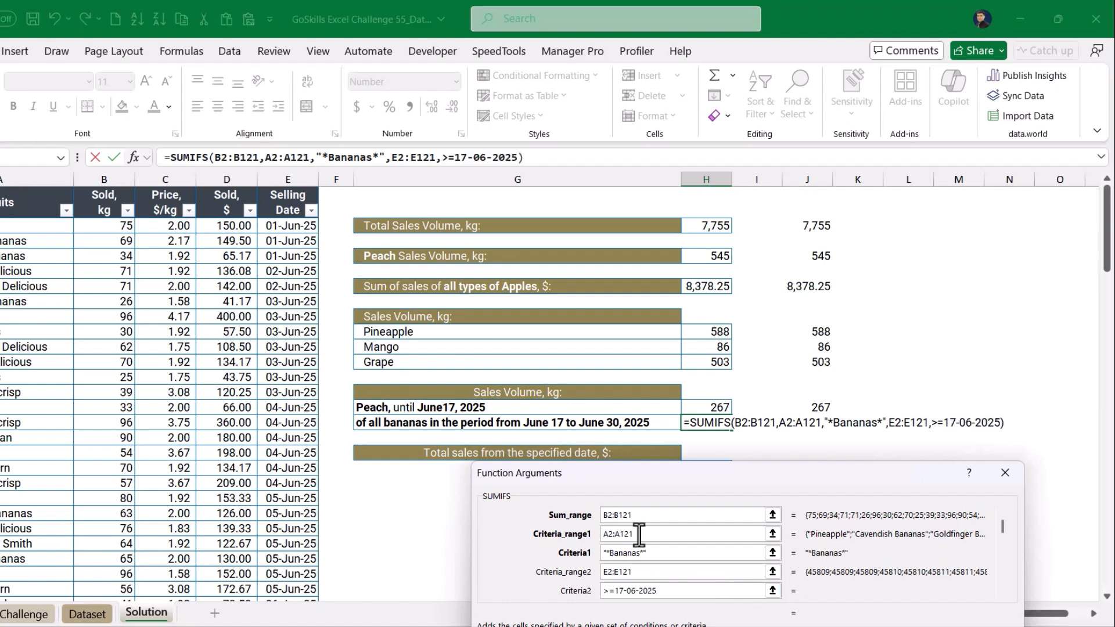
key("Tab")
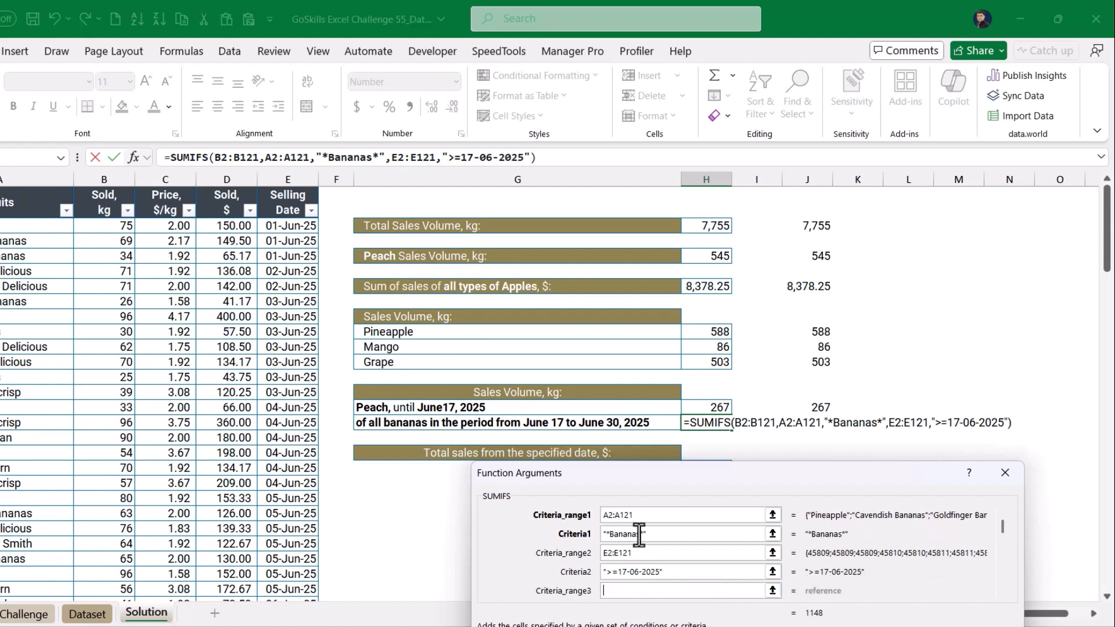
Step: Copy the second criteria range E2:E121 into the third criteria range of the H15 formula
key("shift+Tab")
key("shift+Tab")
key("ctrl+c")
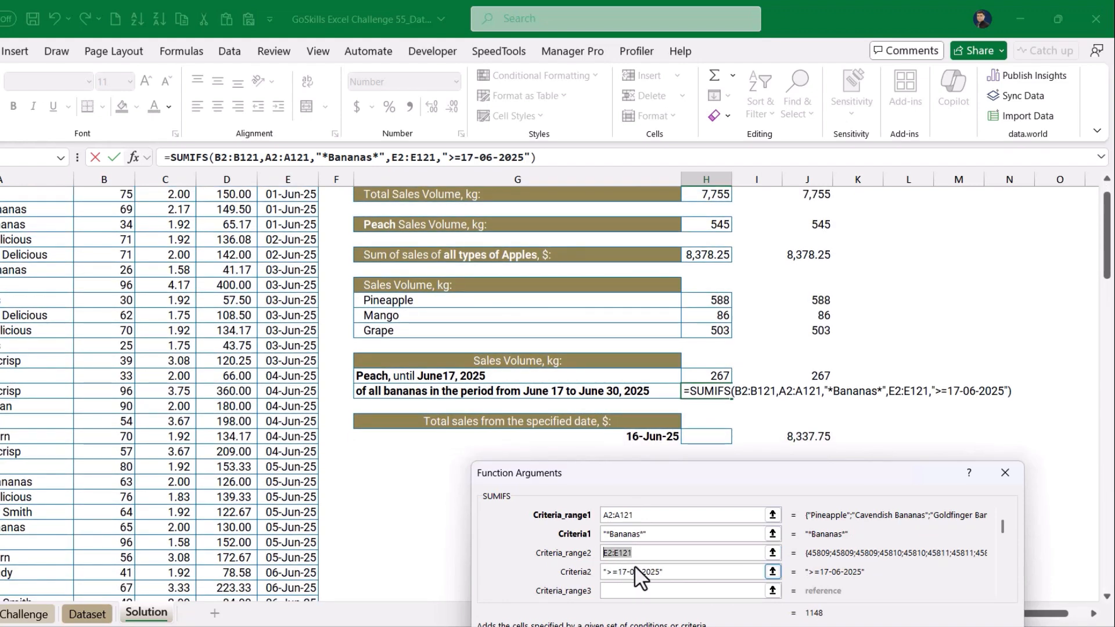
left_click(656, 594)
key("ctrl+v")
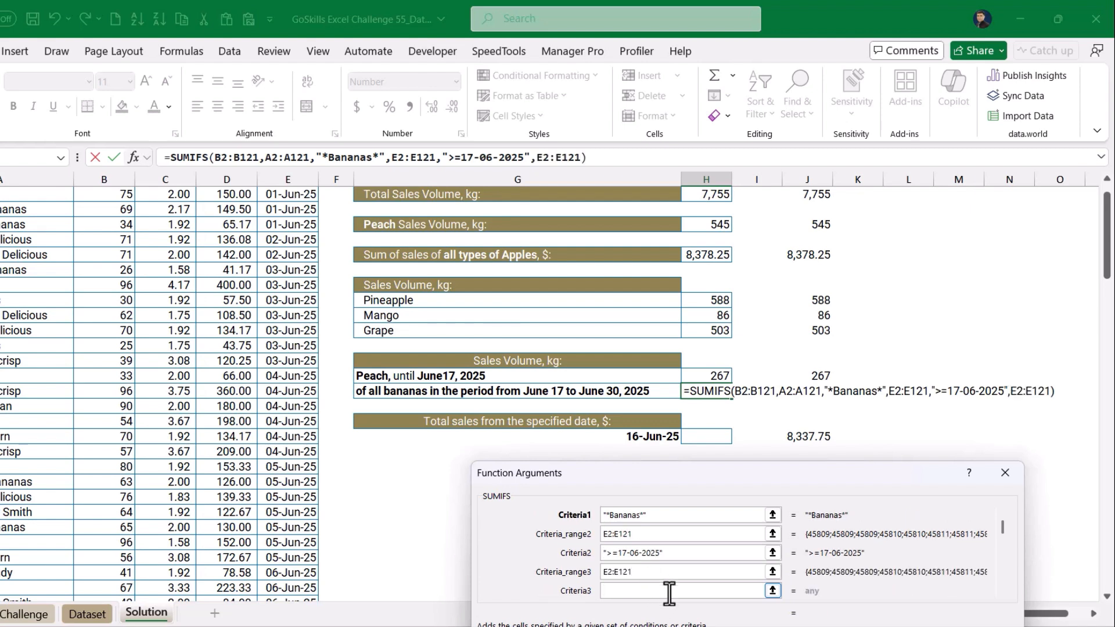
Step: Set the third criterion to "<=30-06-2025" and complete the SUMIFS formula in H15
key("Tab")
type("<=30-06-")
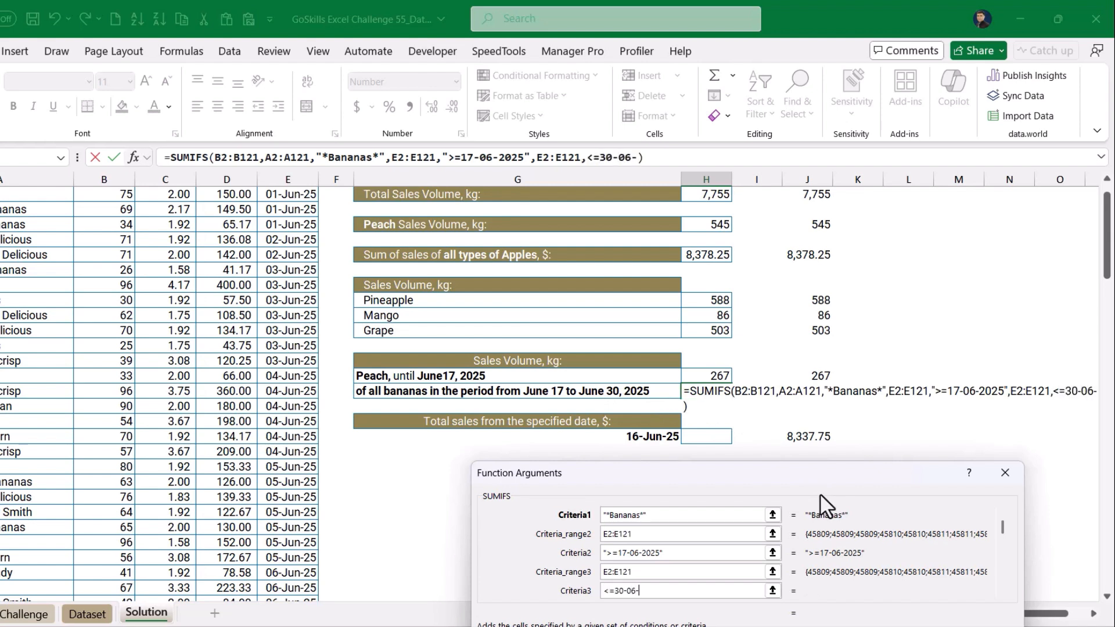
type("2025")
key("Tab")
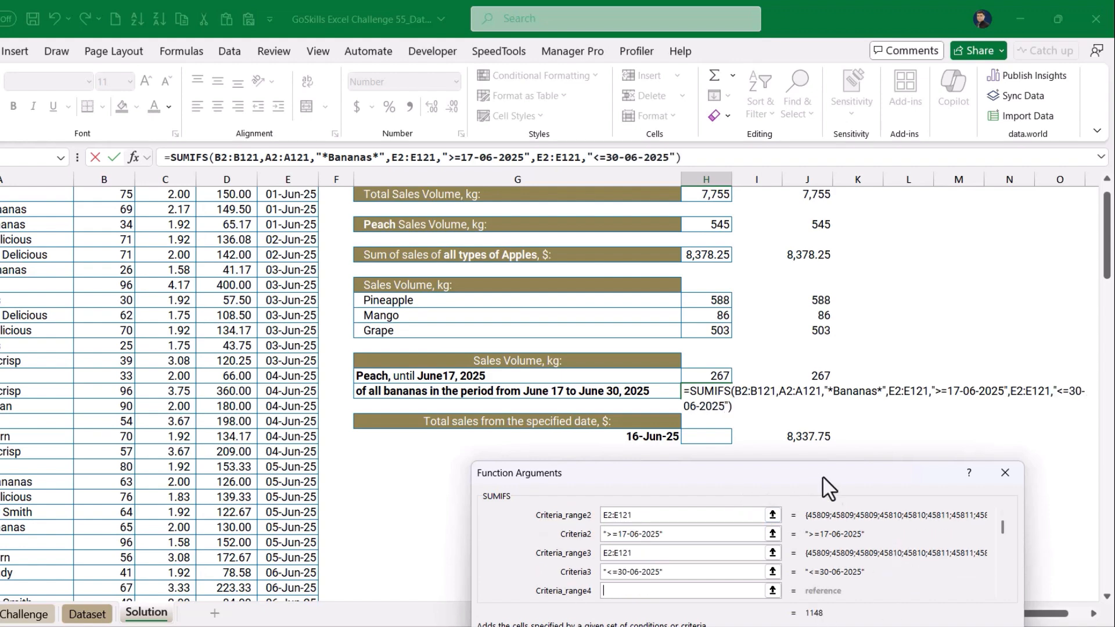
left_click_drag(822, 477, 724, 254)
left_click(784, 500)
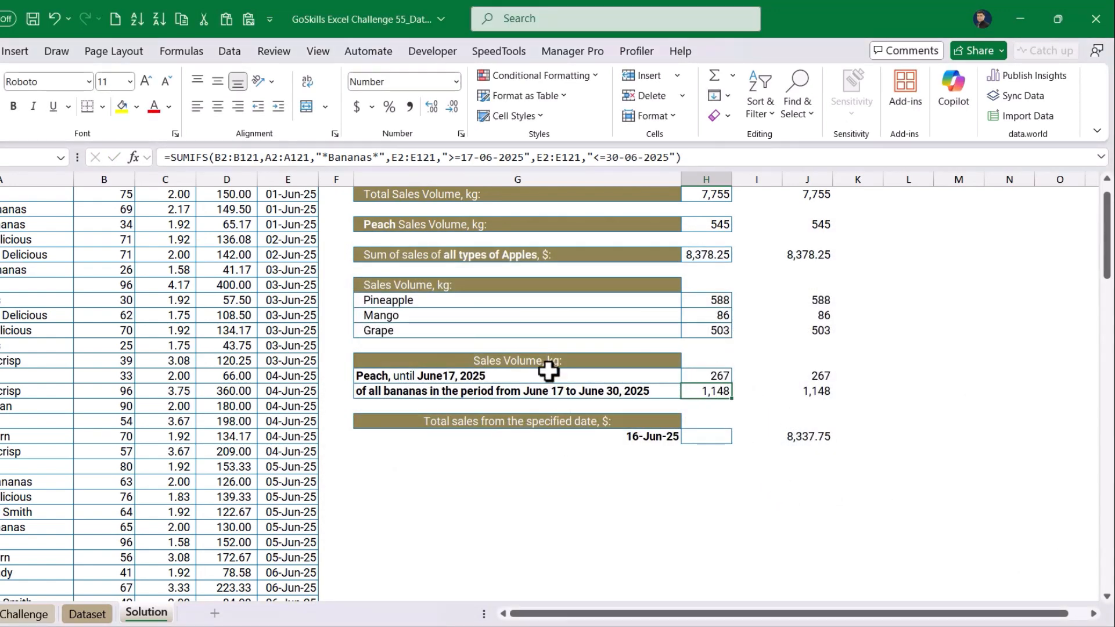
Step: Start a SUMIF formula in H18 for total sales from the date in G18, with the selling dates E2:E121 as the range
left_click(716, 443)
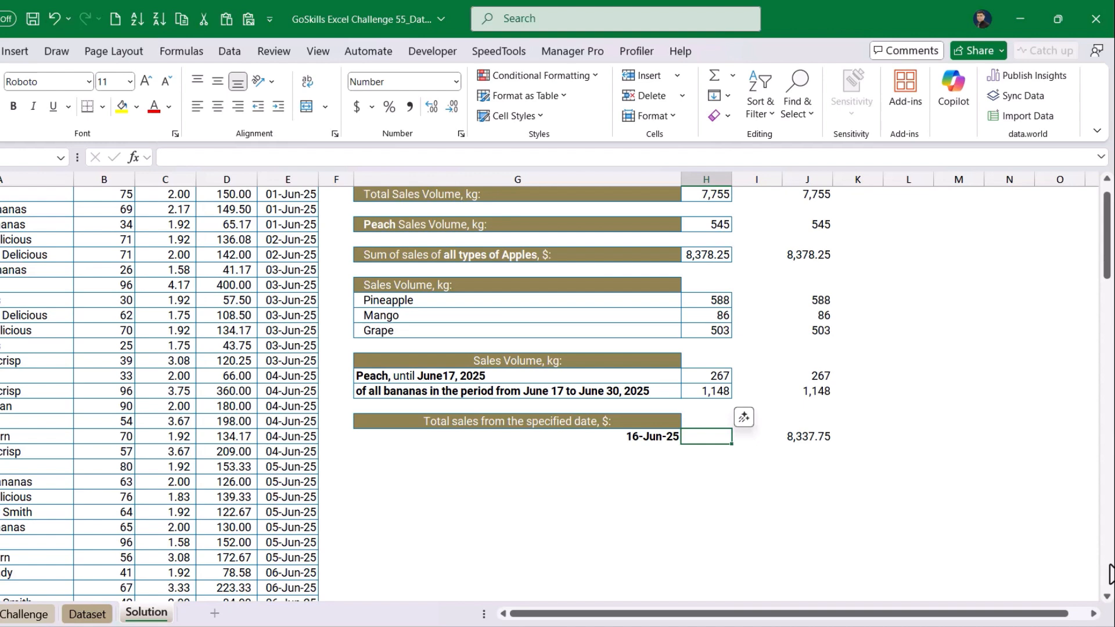
left_click(653, 437)
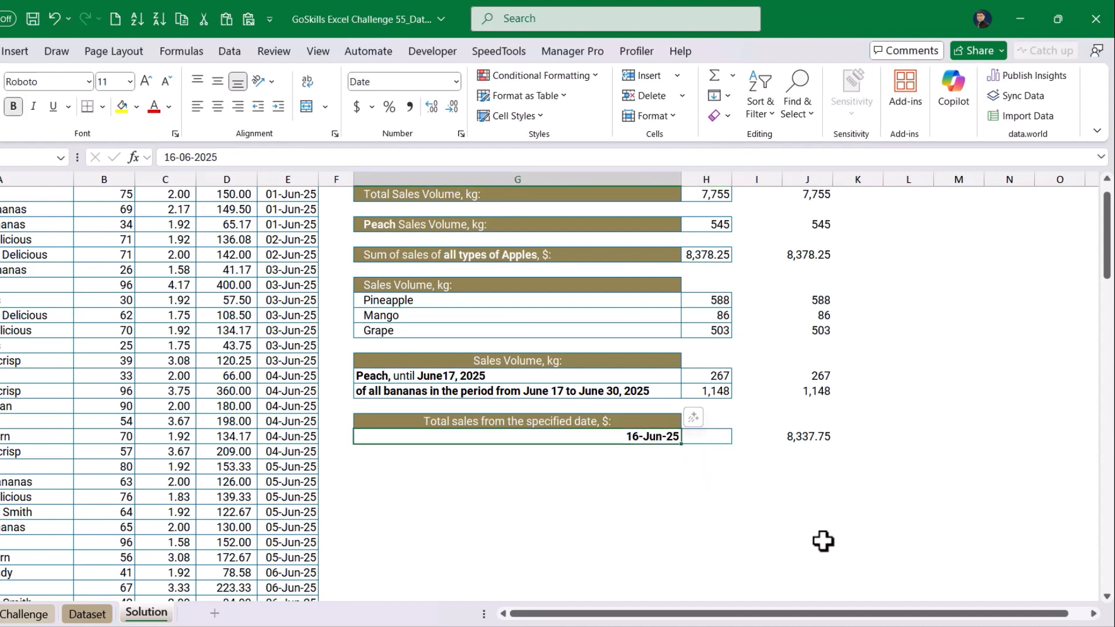
key("Tab")
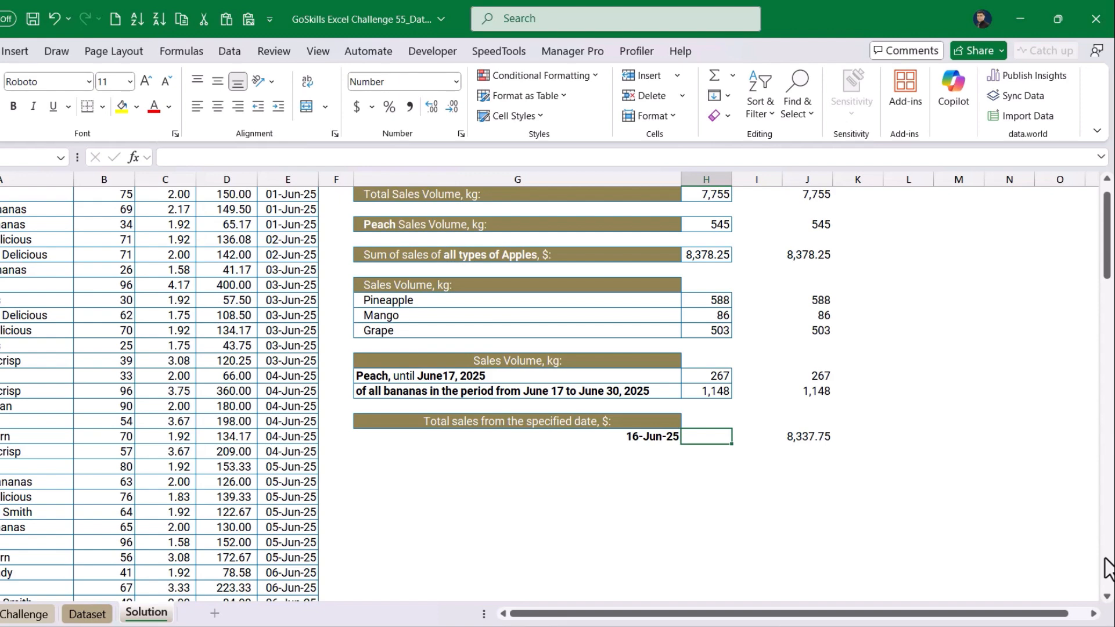
type("=sumif")
key("Tab")
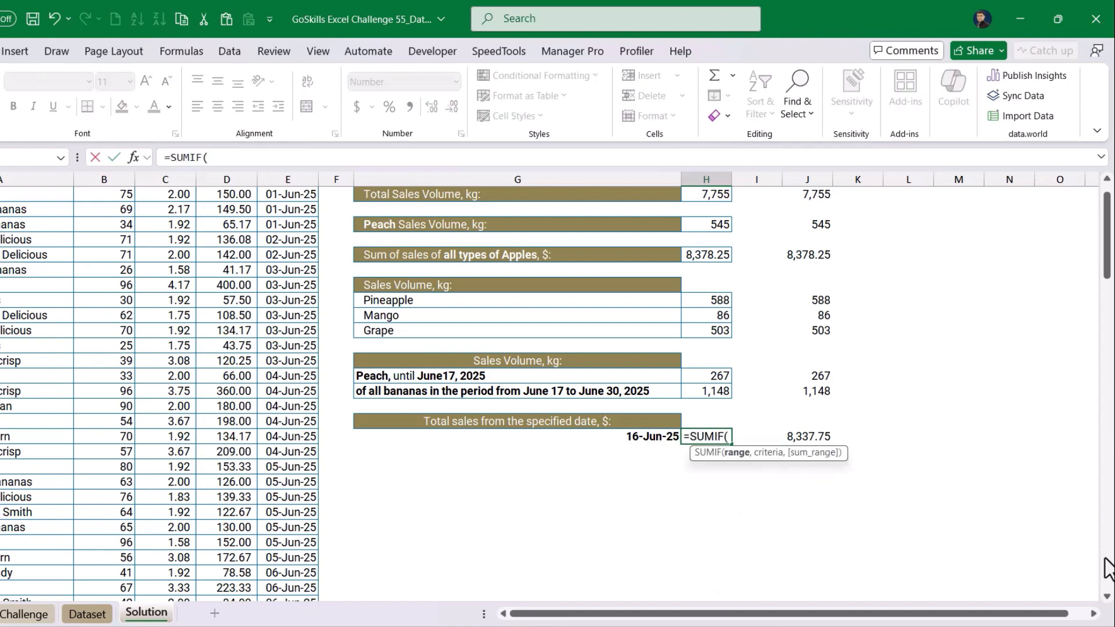
left_click(136, 160)
left_click_drag(520, 264, 726, 507)
scroll(298, 266, "up", 1)
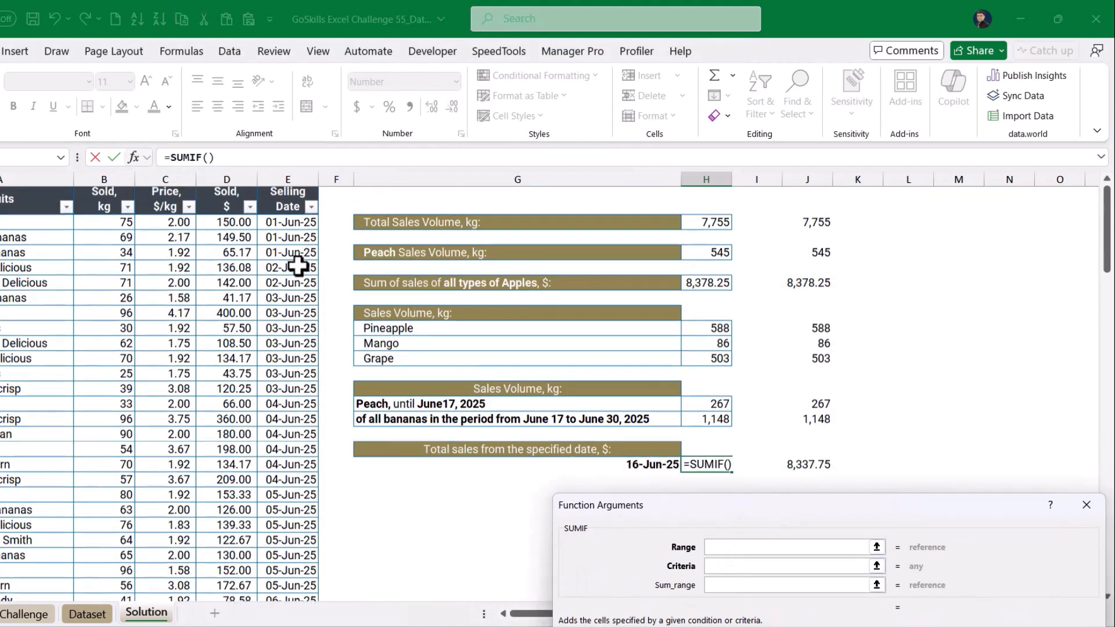
left_click_drag(294, 223, 295, 341)
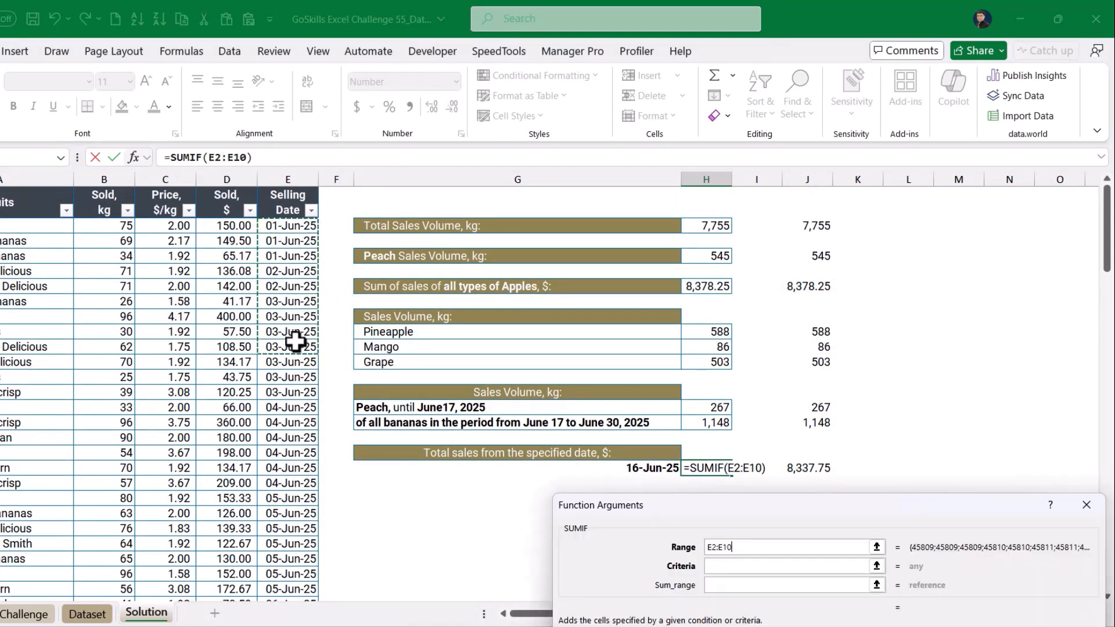
key("ctrl+shift+Down")
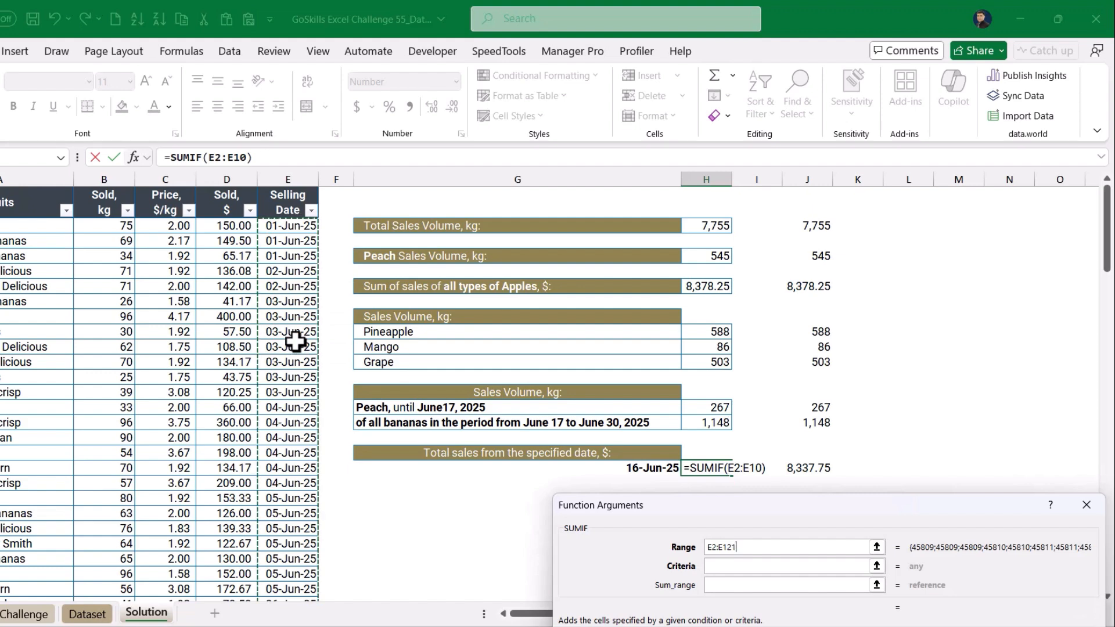
left_click(740, 567)
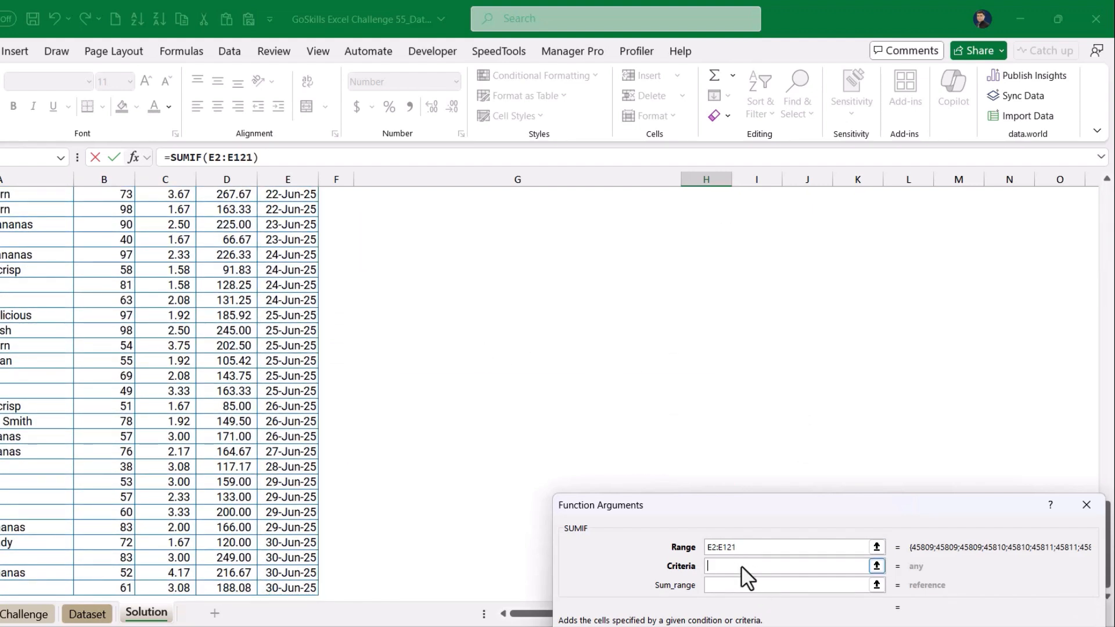
Step: Set the criterion of the H18 SUMIF formula to selling dates ">=16-06-2025"
left_click_drag(929, 515, 709, 451)
left_click_drag(1105, 540, 1108, 279)
type(">")
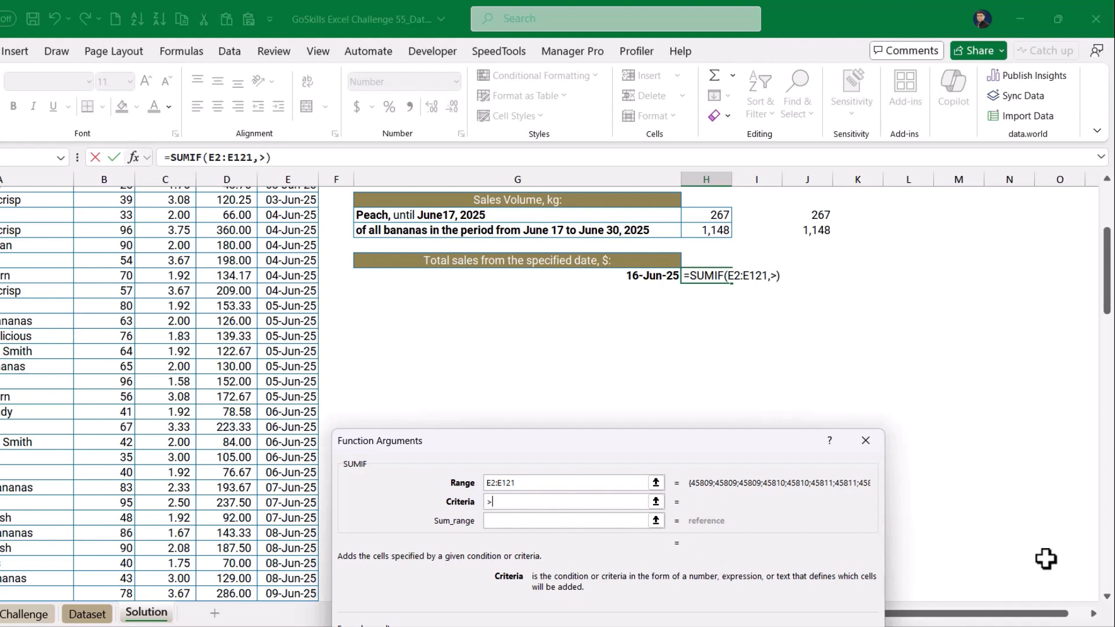
type("=16-06-")
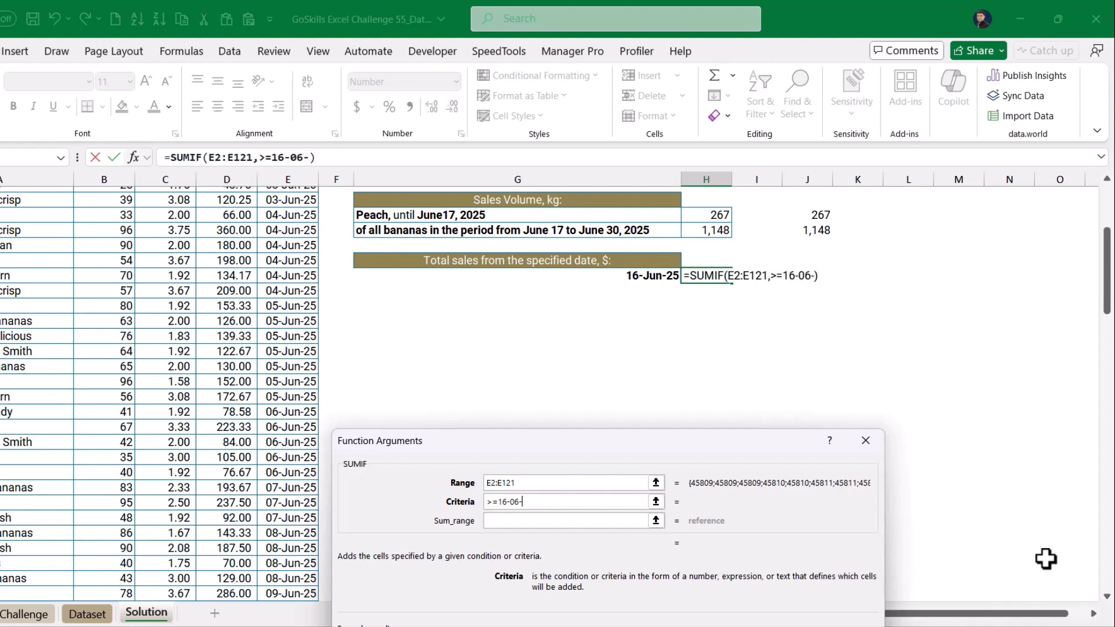
type("2025")
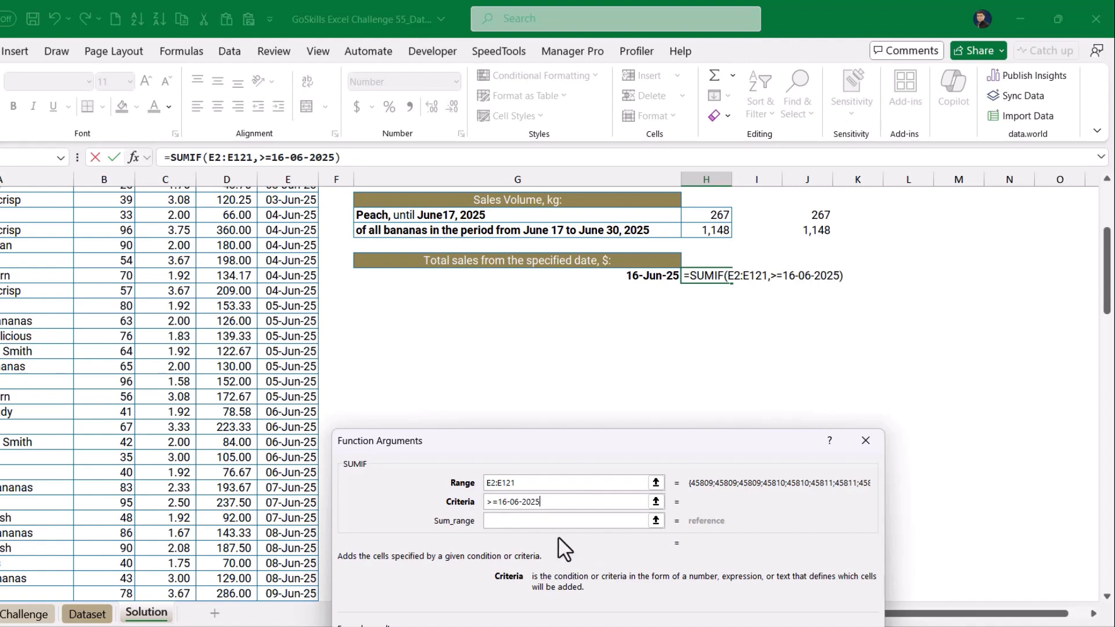
Step: Set the dollar sales amounts D2:D121 as the sum range and complete the SUMIF formula in H18
left_click(539, 518)
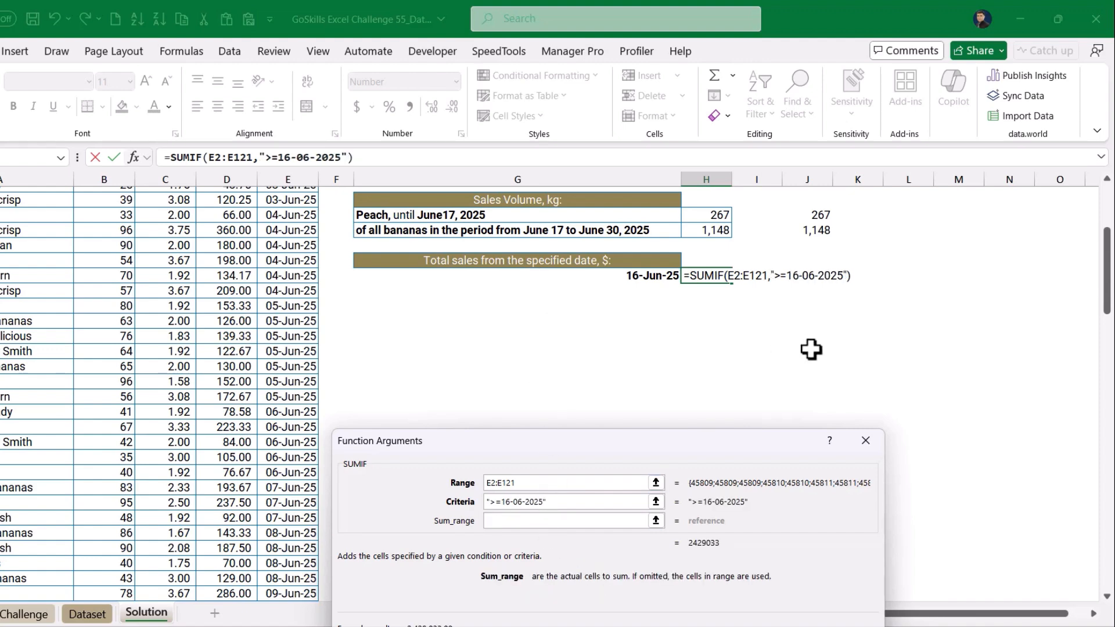
scroll(229, 355, "up", 5)
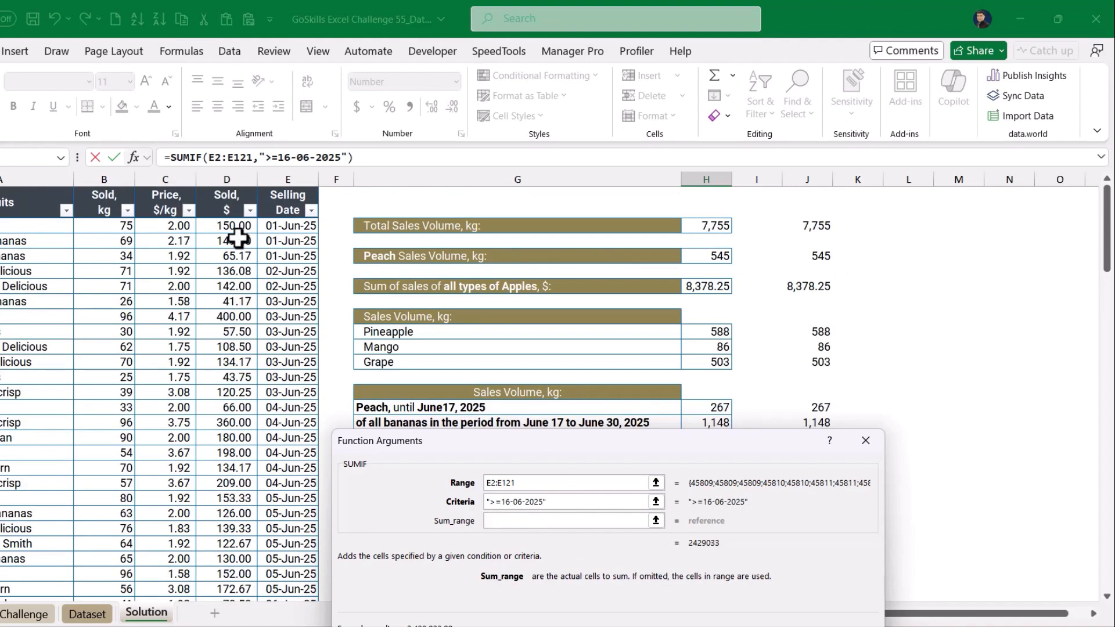
left_click_drag(232, 224, 238, 325)
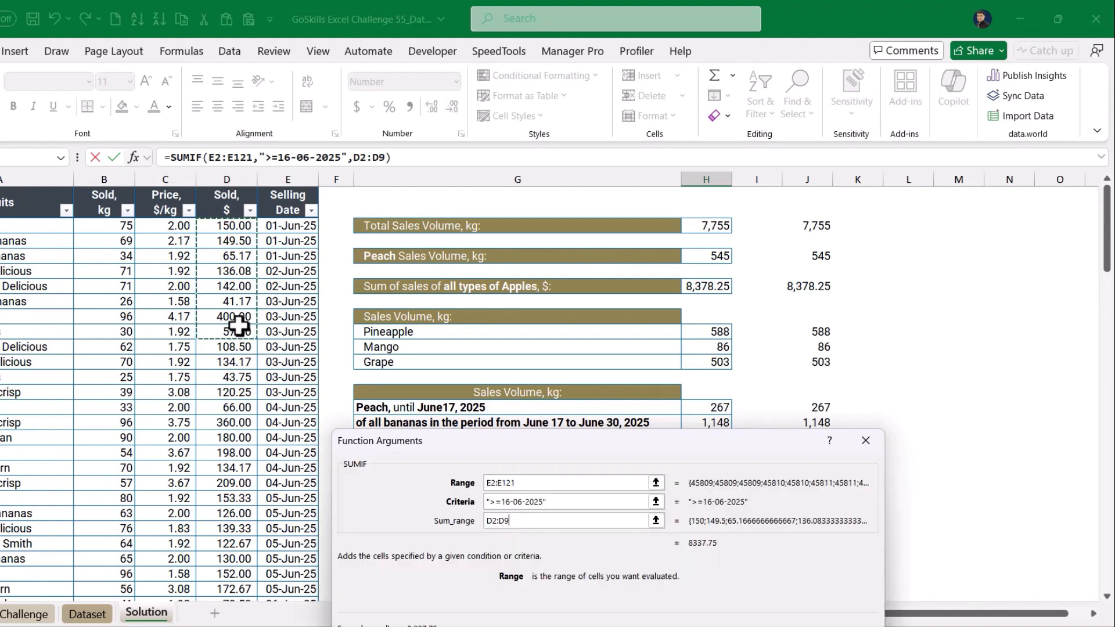
key("ctrl+shift+Down")
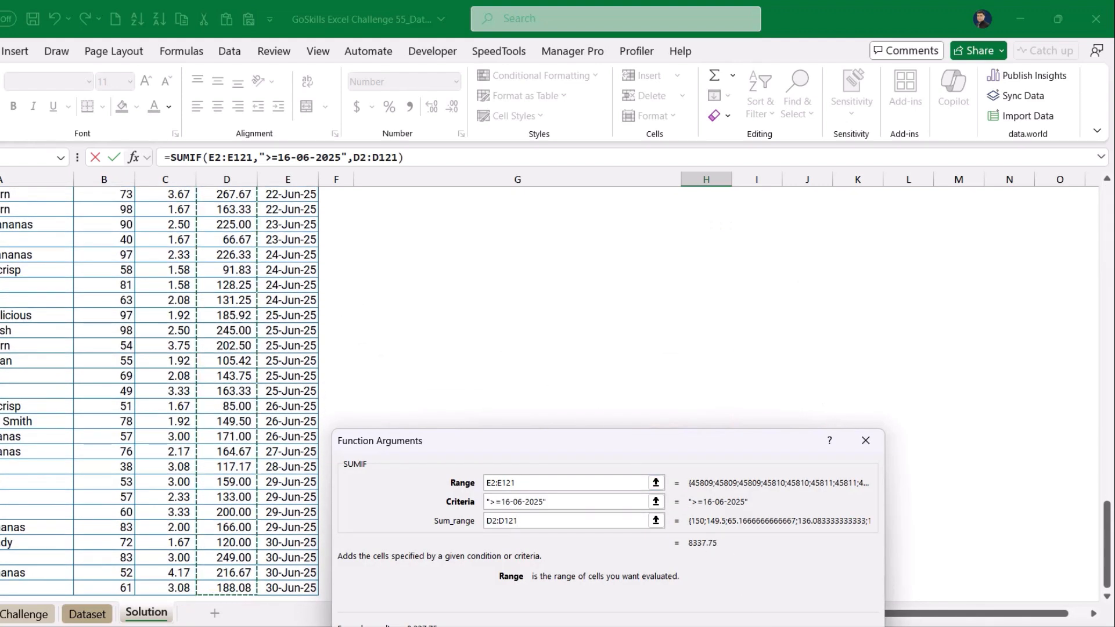
key("Return")
scroll(747, 428, "up", 6)
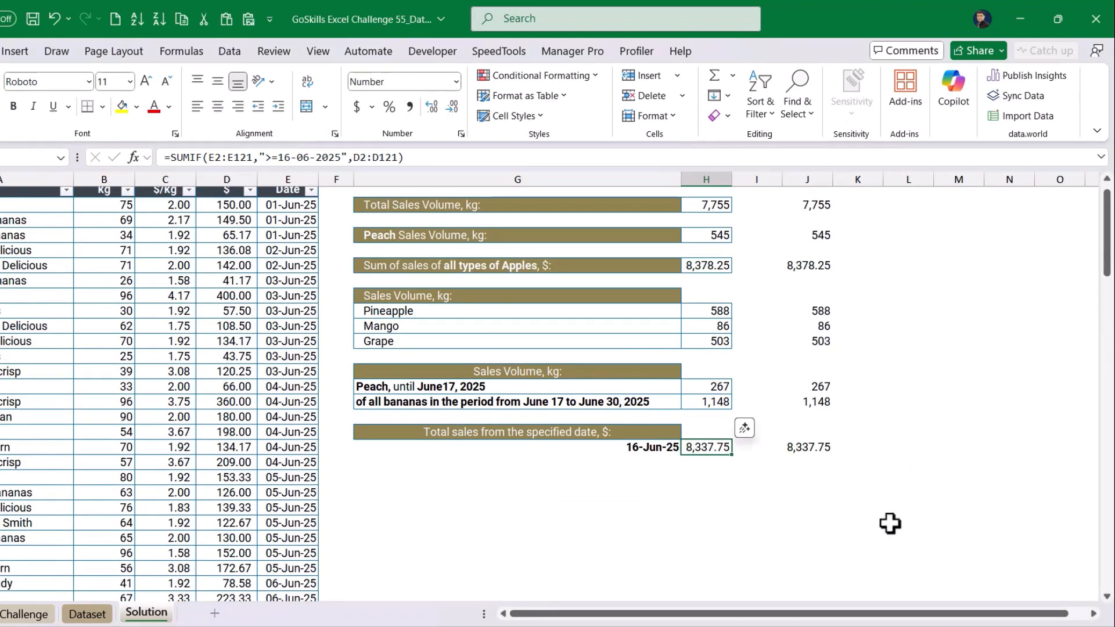